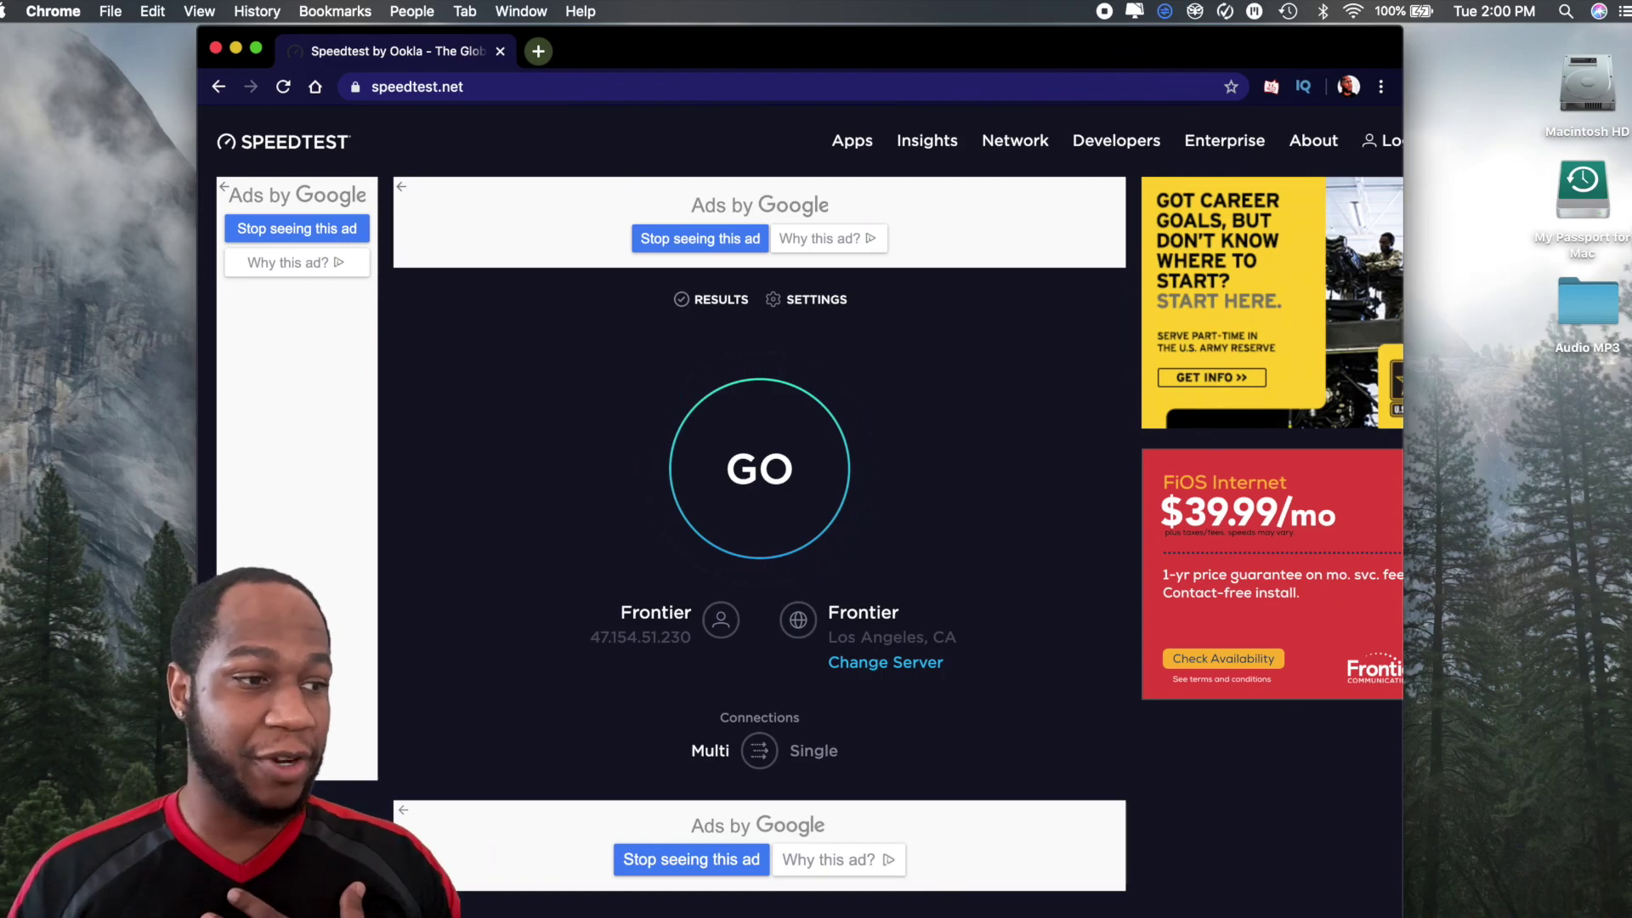
Run the Ookla speed test (2 ms ping, 148.69 Mbps down, 152.29 Mbps up), then close Chrome
left_click(773, 487)
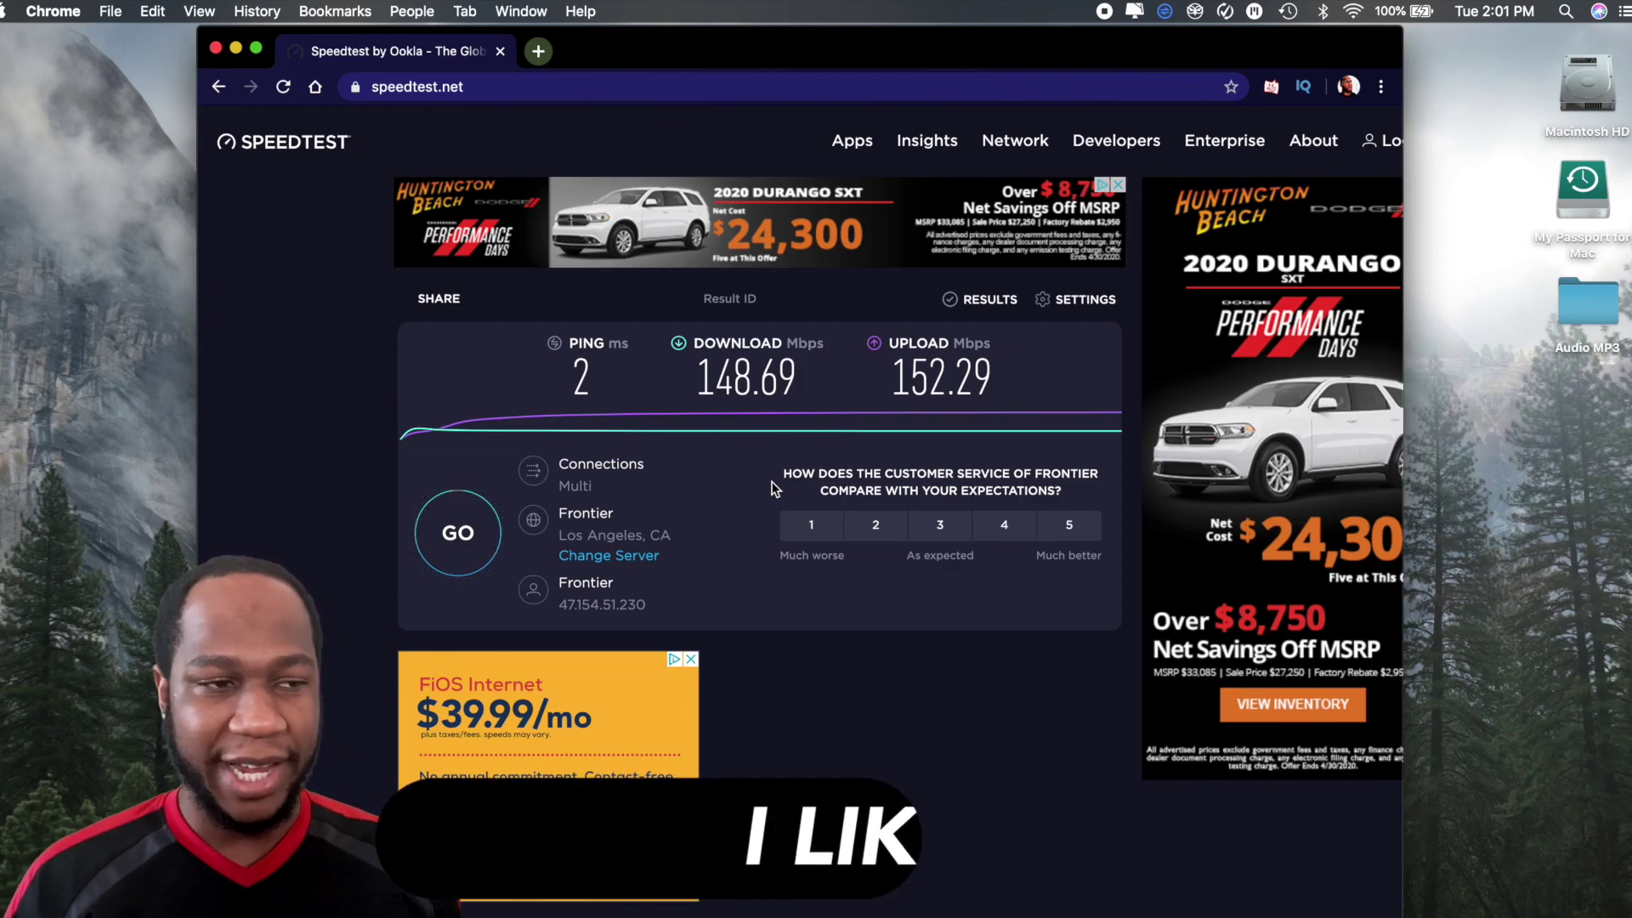
left_click(216, 49)
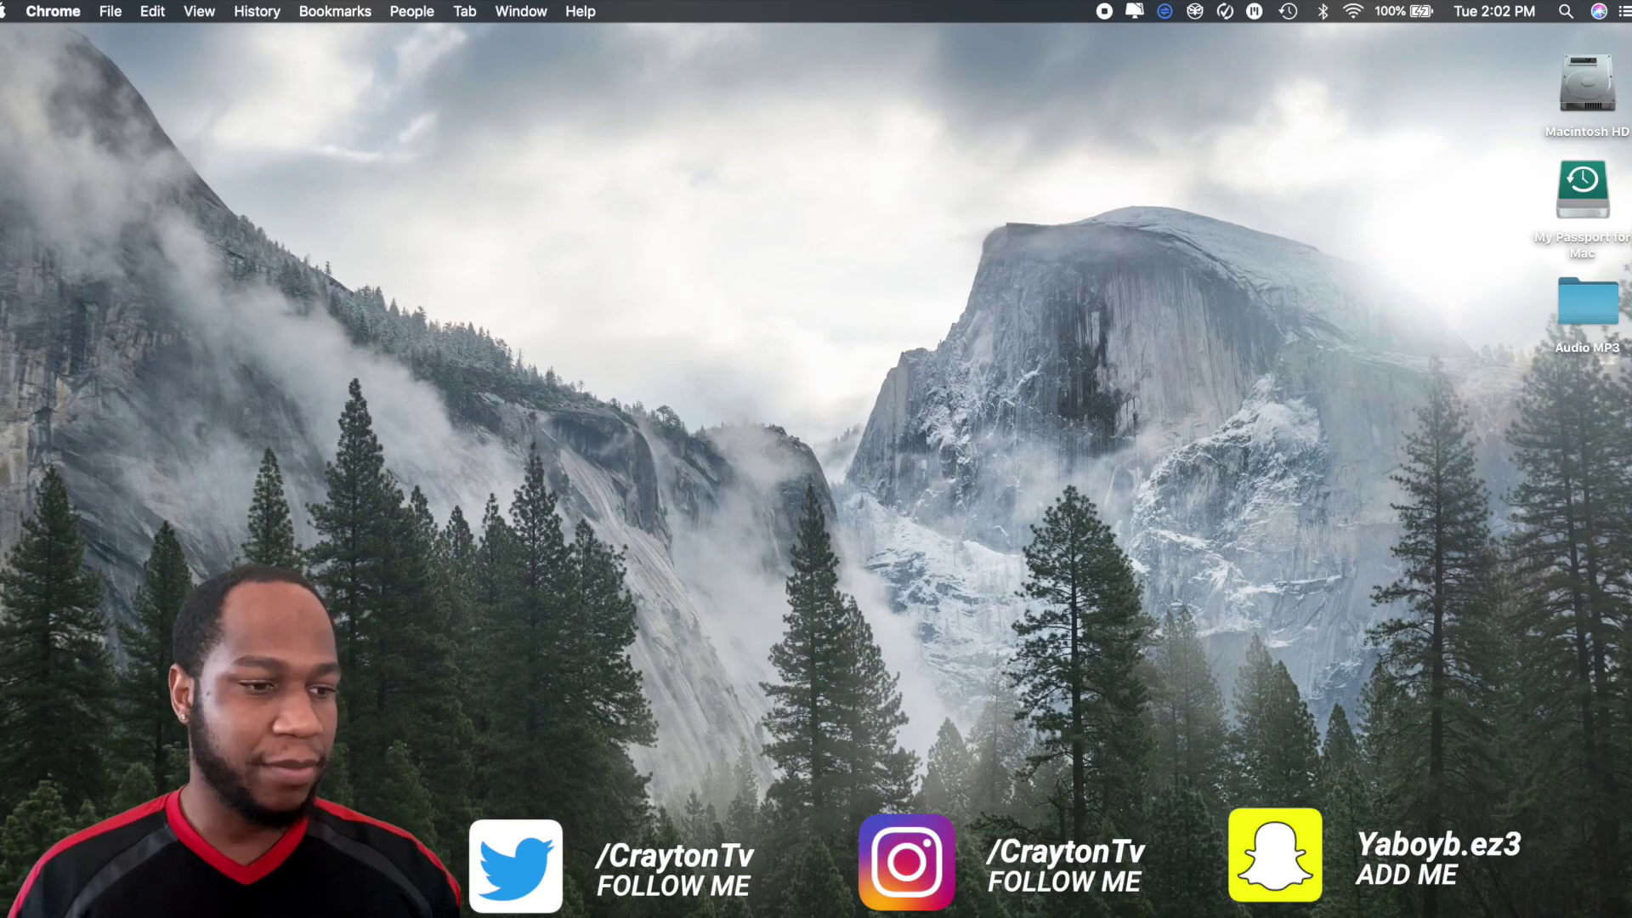
Bring Streamlabs OBS to the front and scroll the Mixer down to the HD60S audio source
left_click(1385, 903)
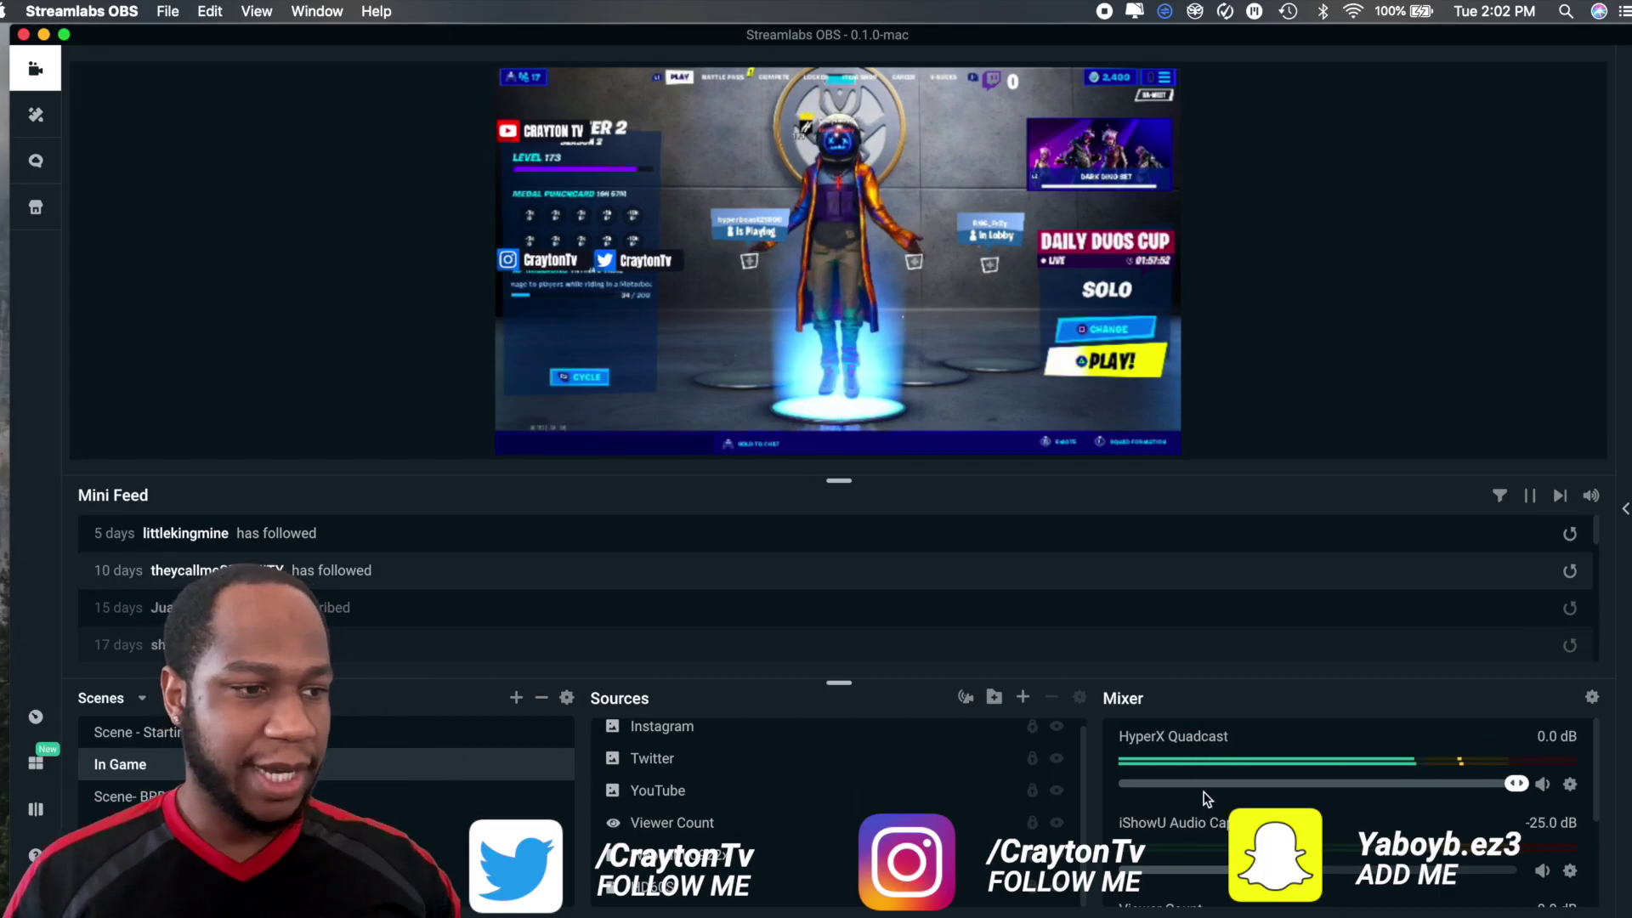
scroll(1206, 799, "down", 3)
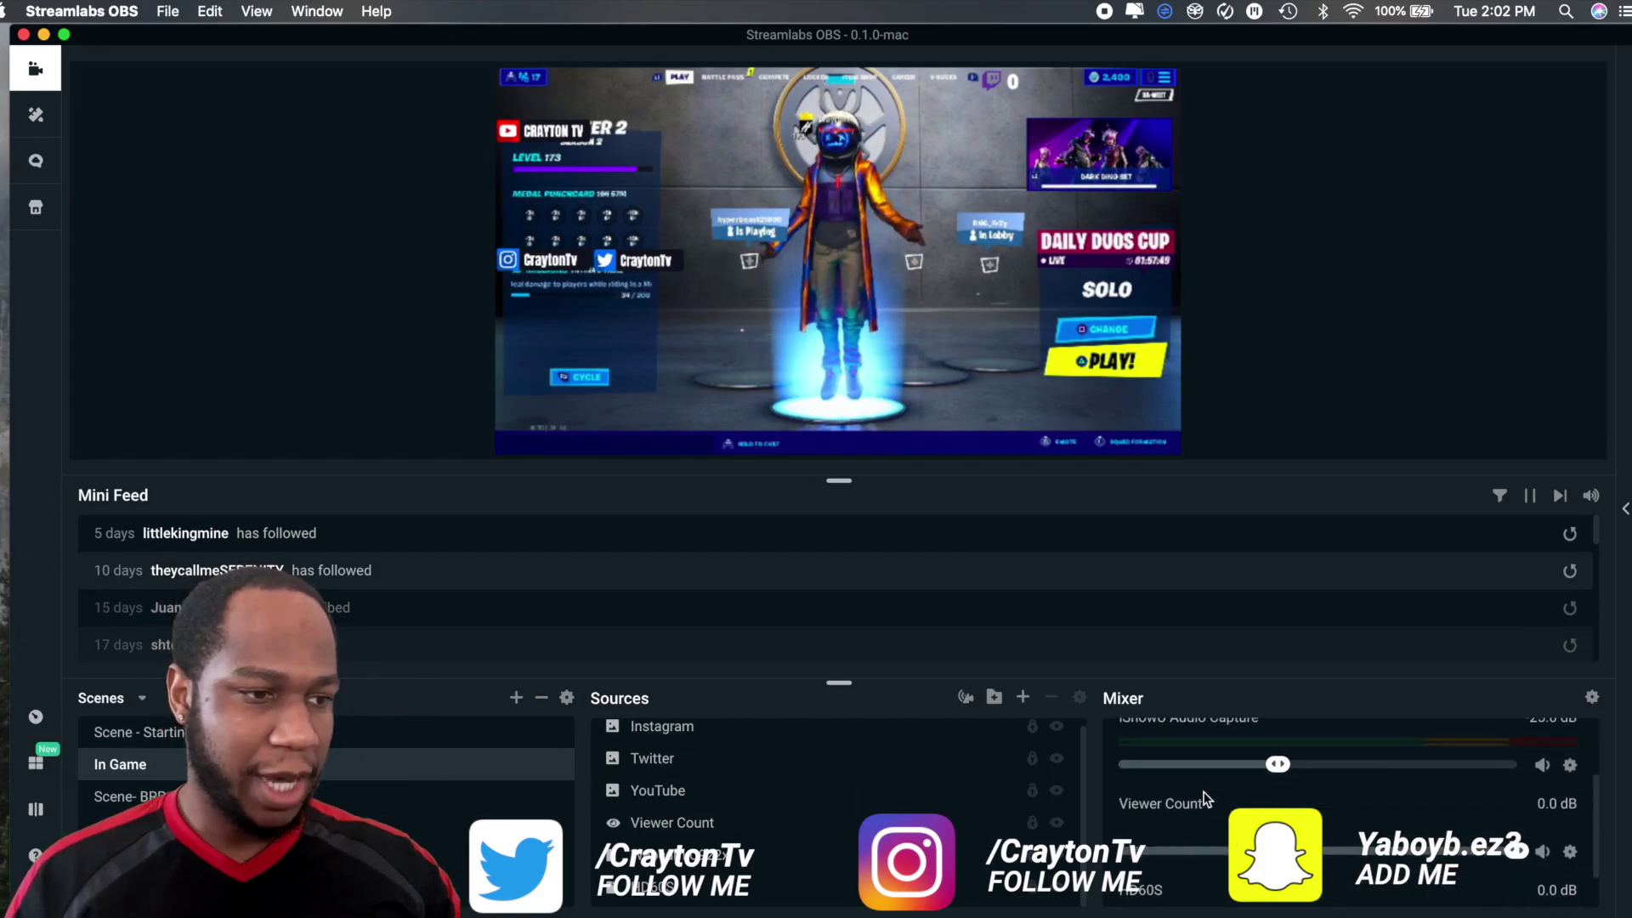
scroll(1205, 798, "down", 2)
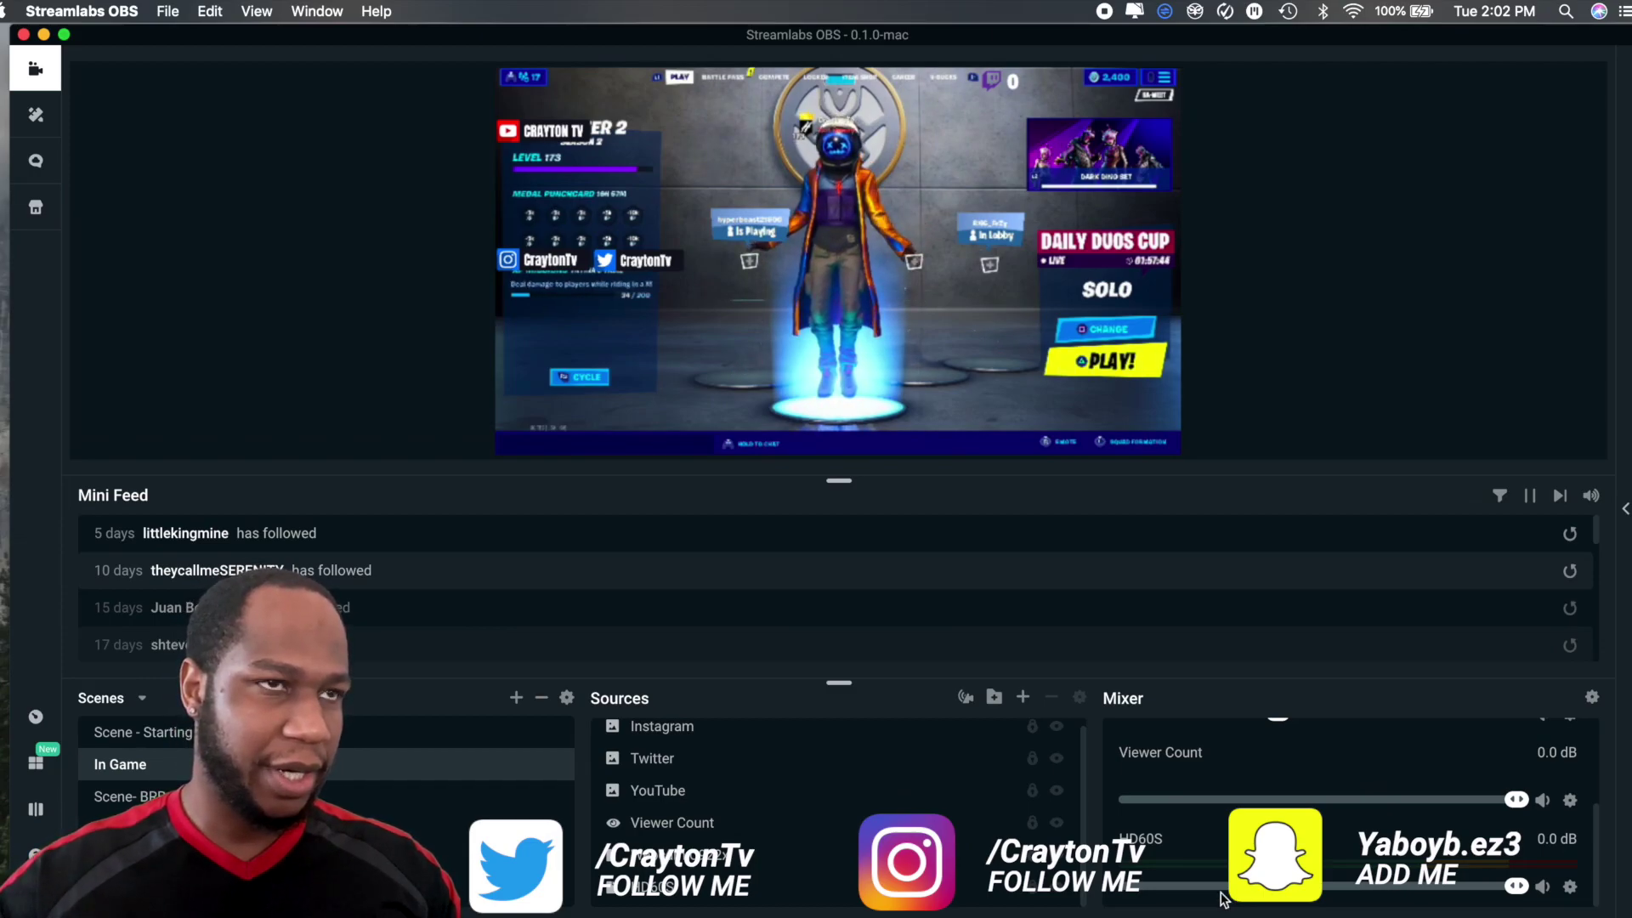
left_click(1164, 12)
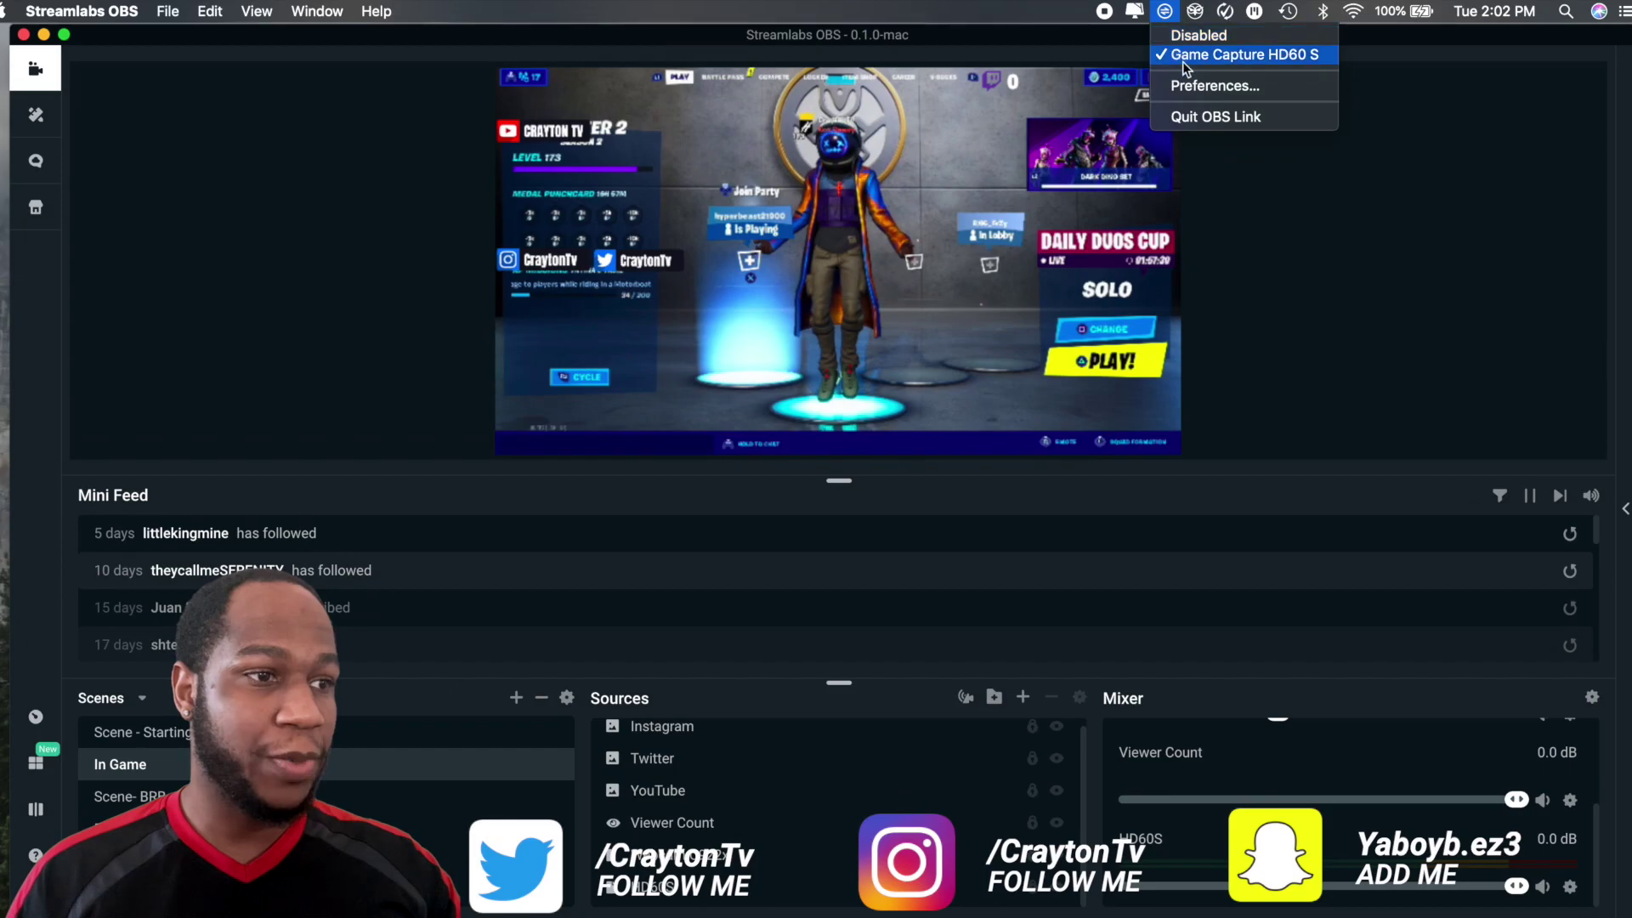
left_click(1194, 86)
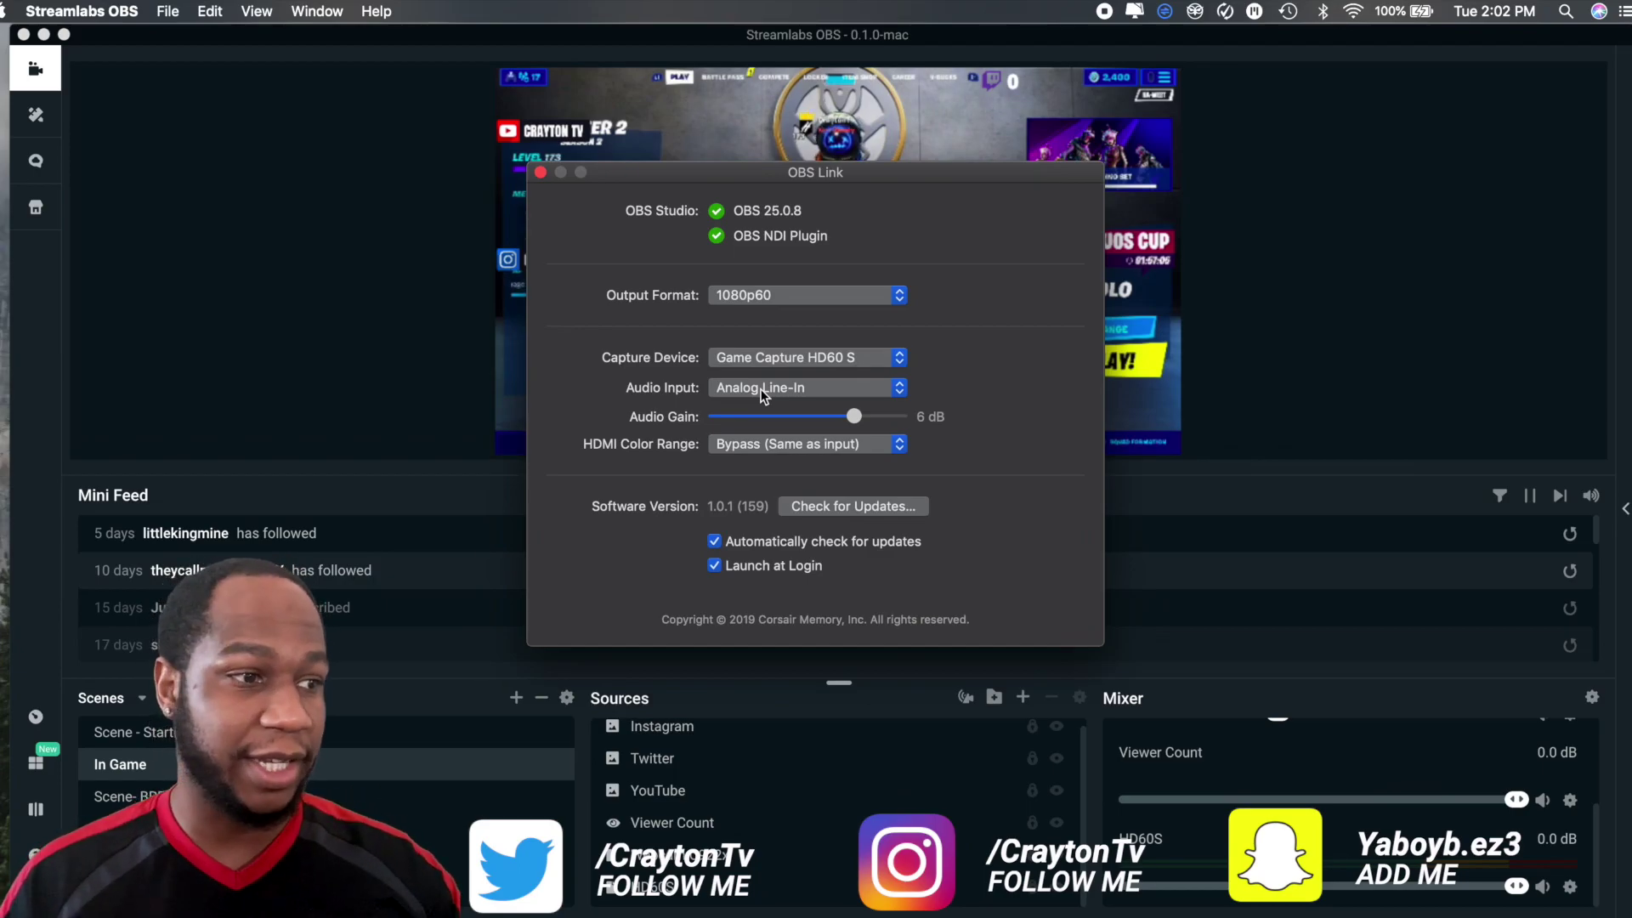
left_click(762, 393)
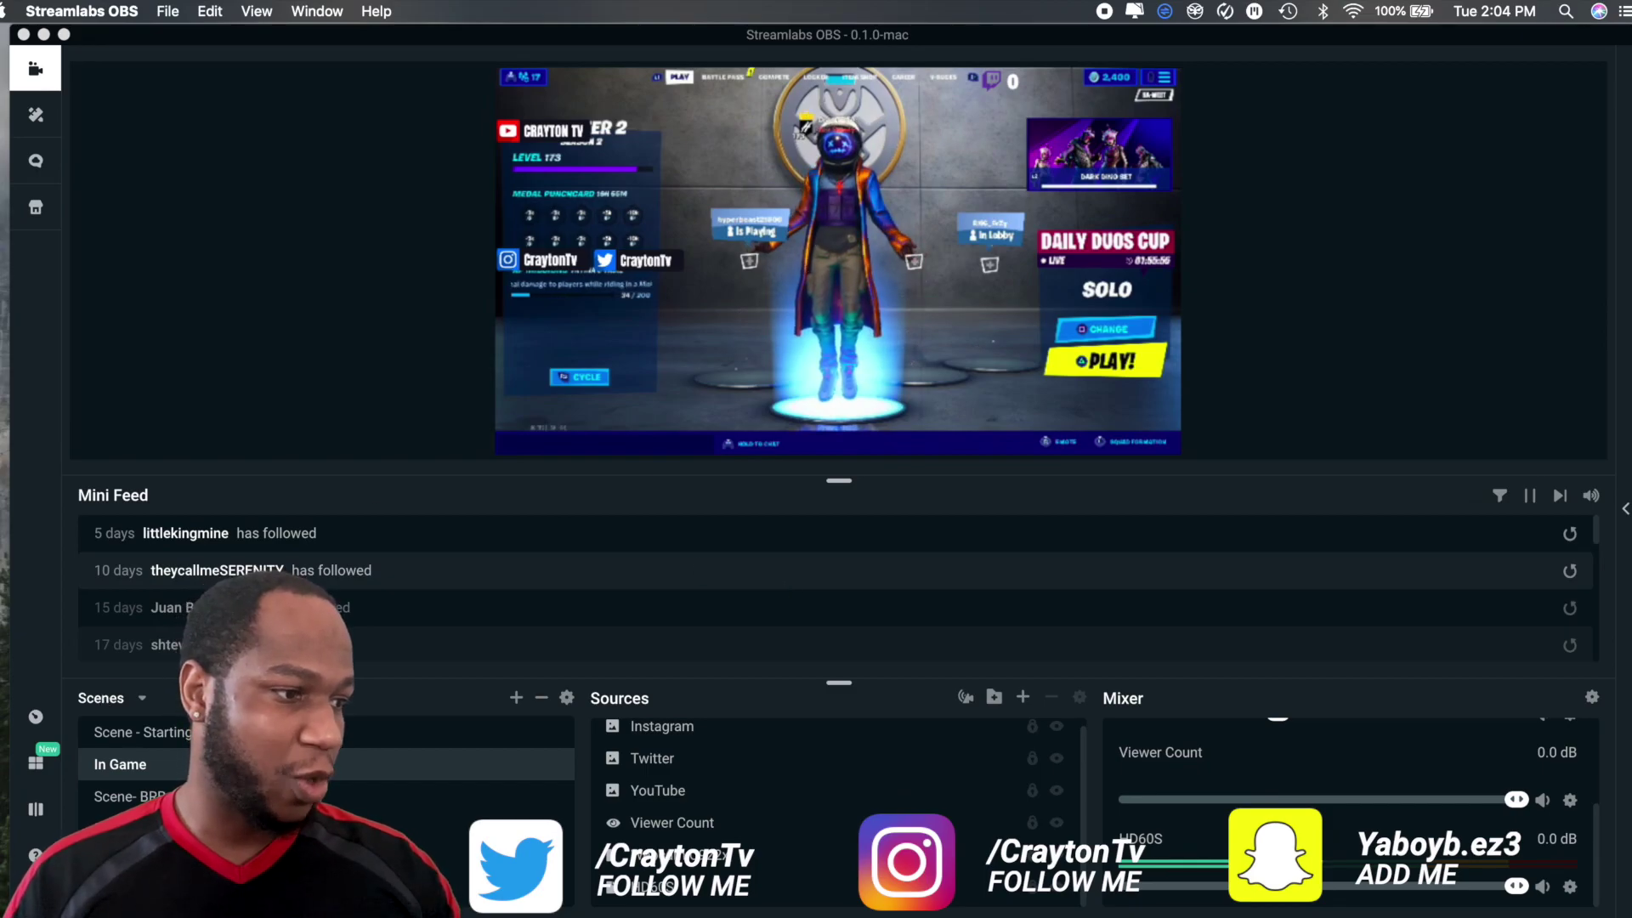
Show the Output page's advanced streaming options: 1280x720, 4000 bitrate, Apple VT H264 encoder
left_click(34, 854)
left_click(474, 225)
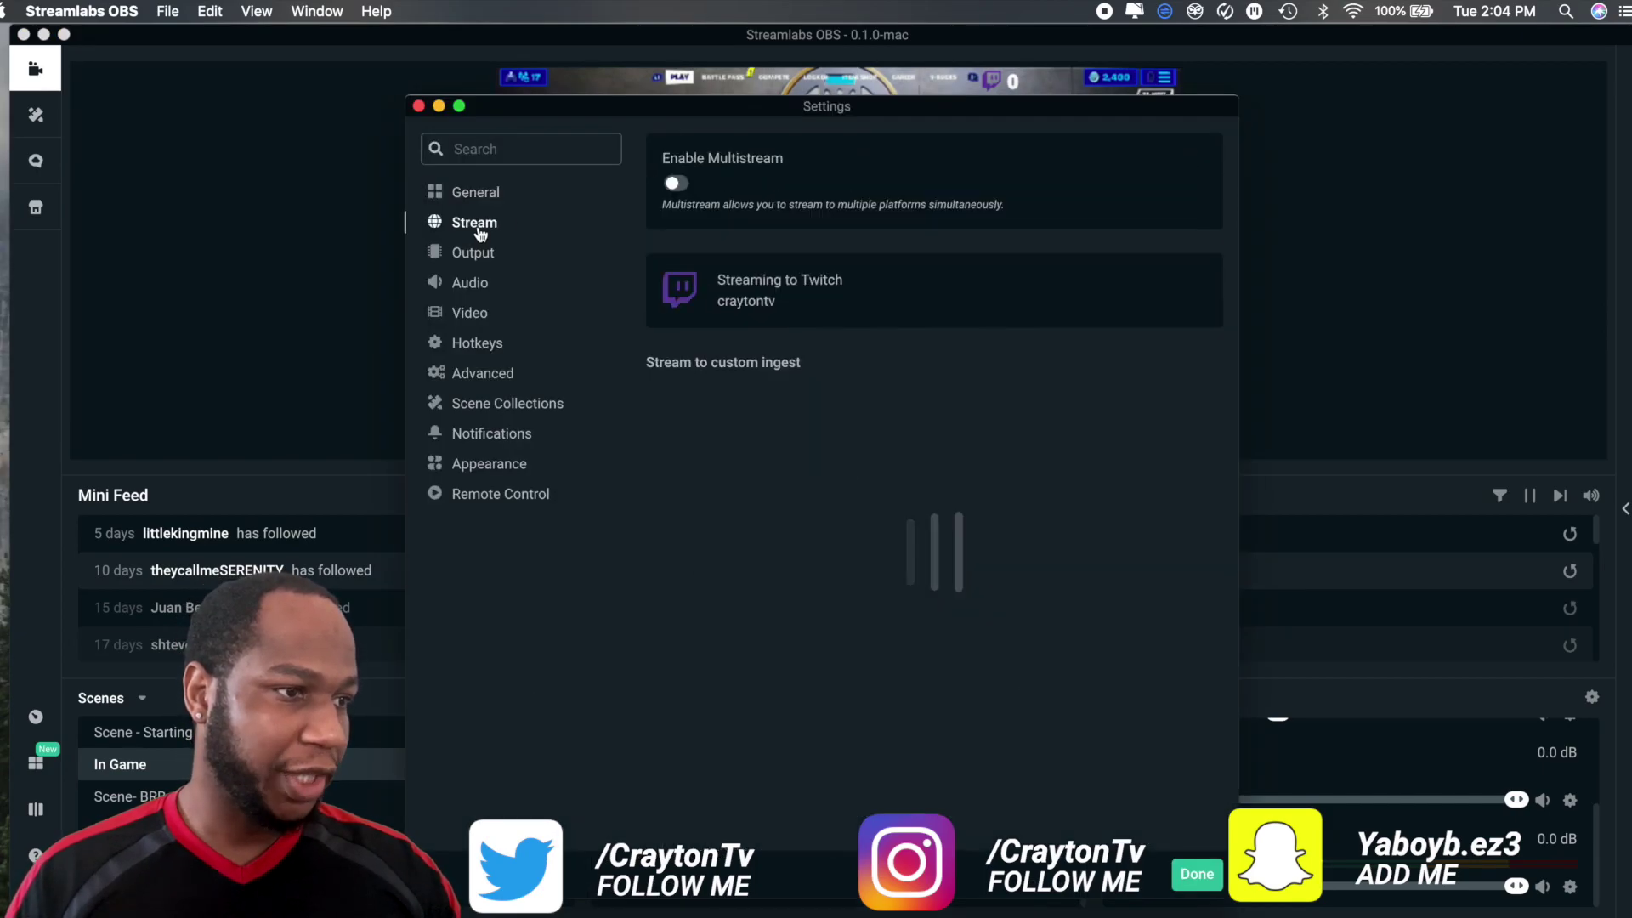
left_click(478, 255)
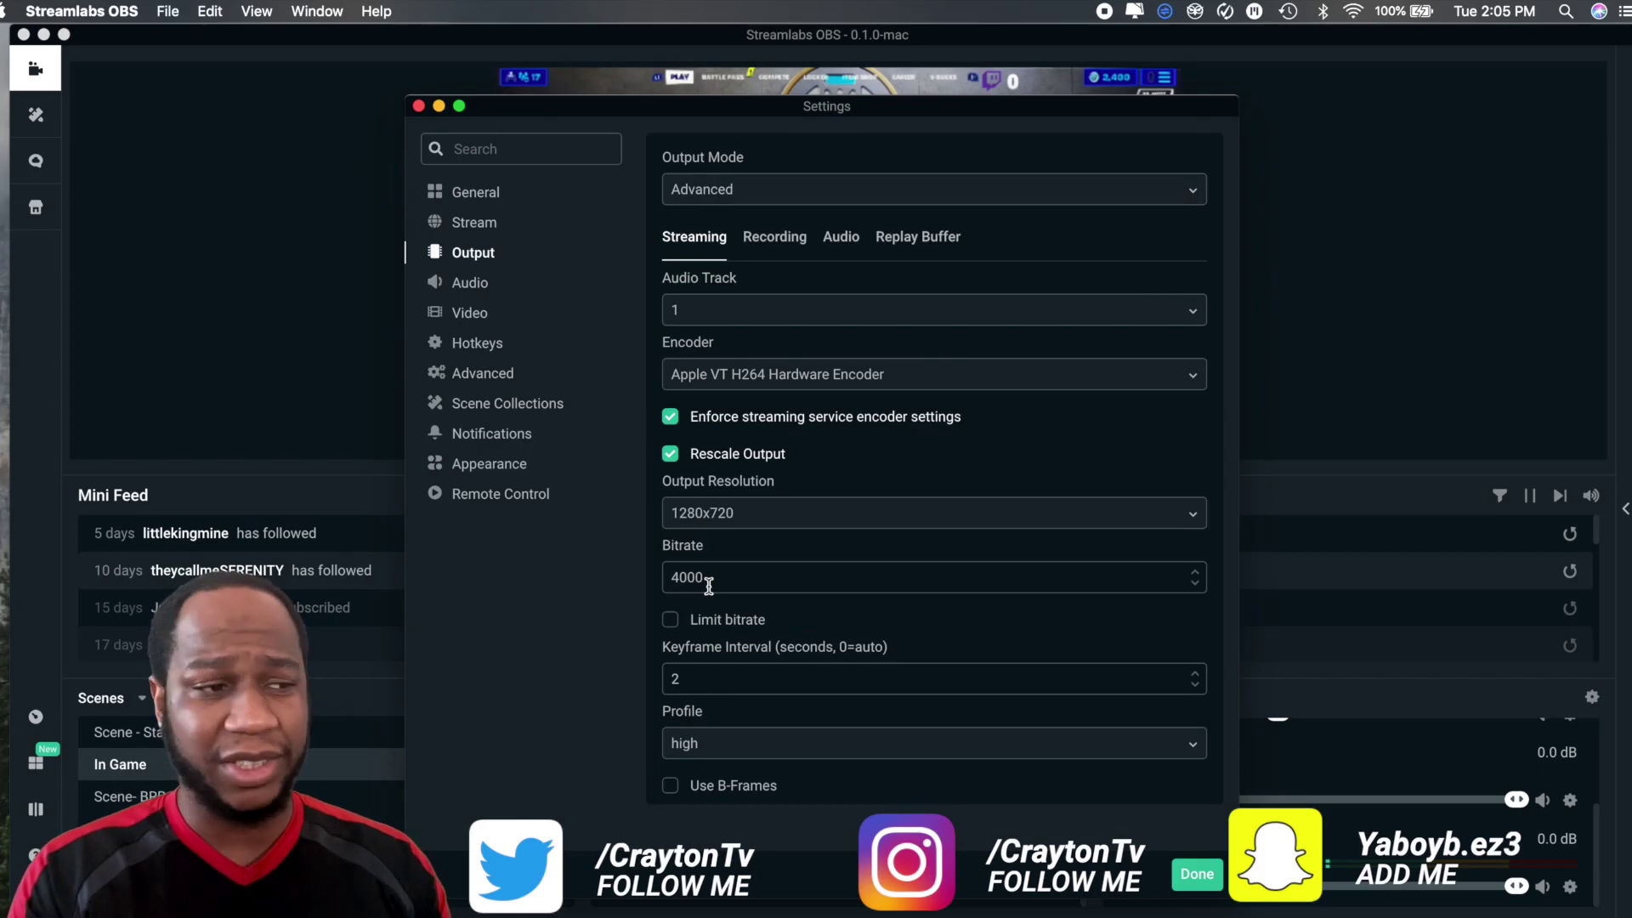
On the Recording output tab, leave the x264 CPU usage preset at ultrafast
left_click(774, 236)
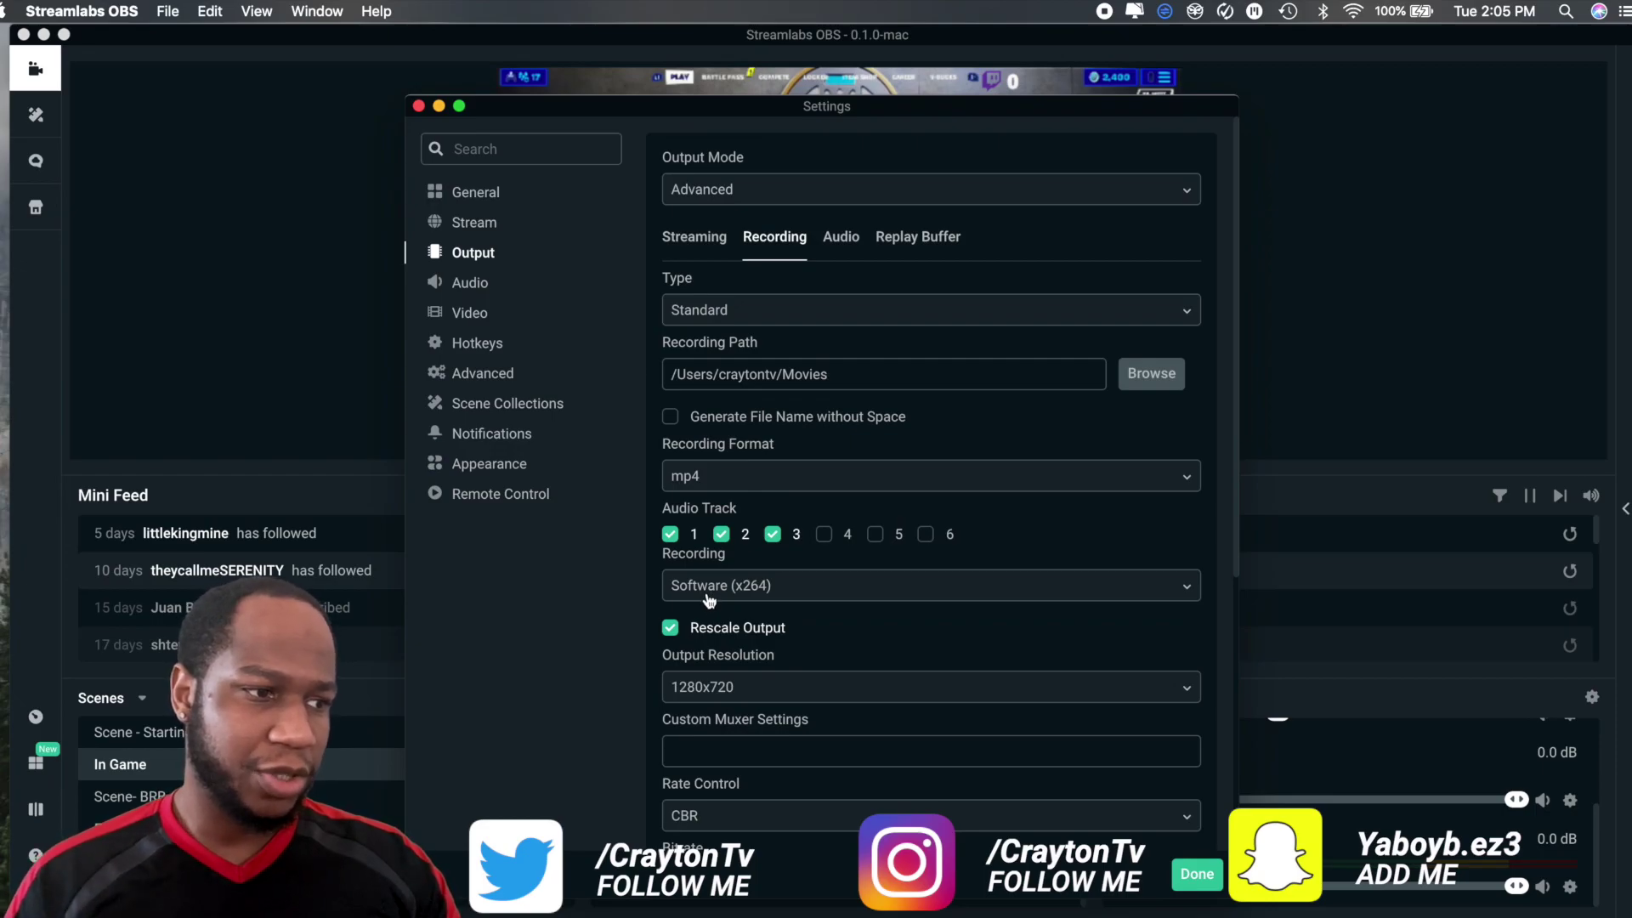
scroll(743, 710, "down", 4)
scroll(739, 777, "down", 2)
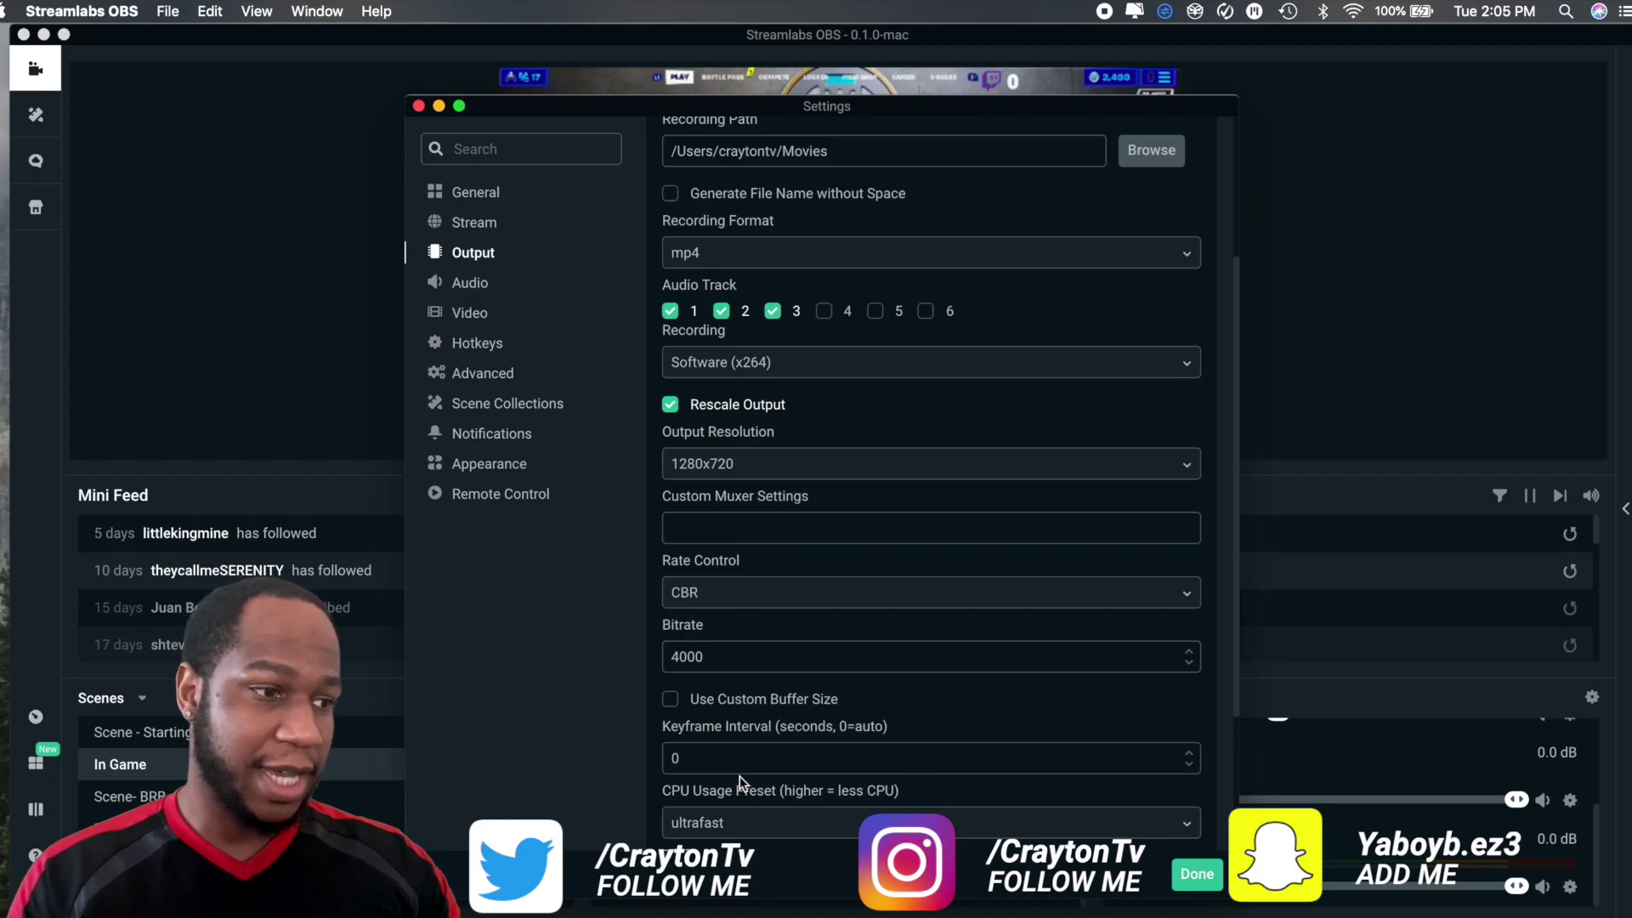
scroll(739, 777, "down", 5)
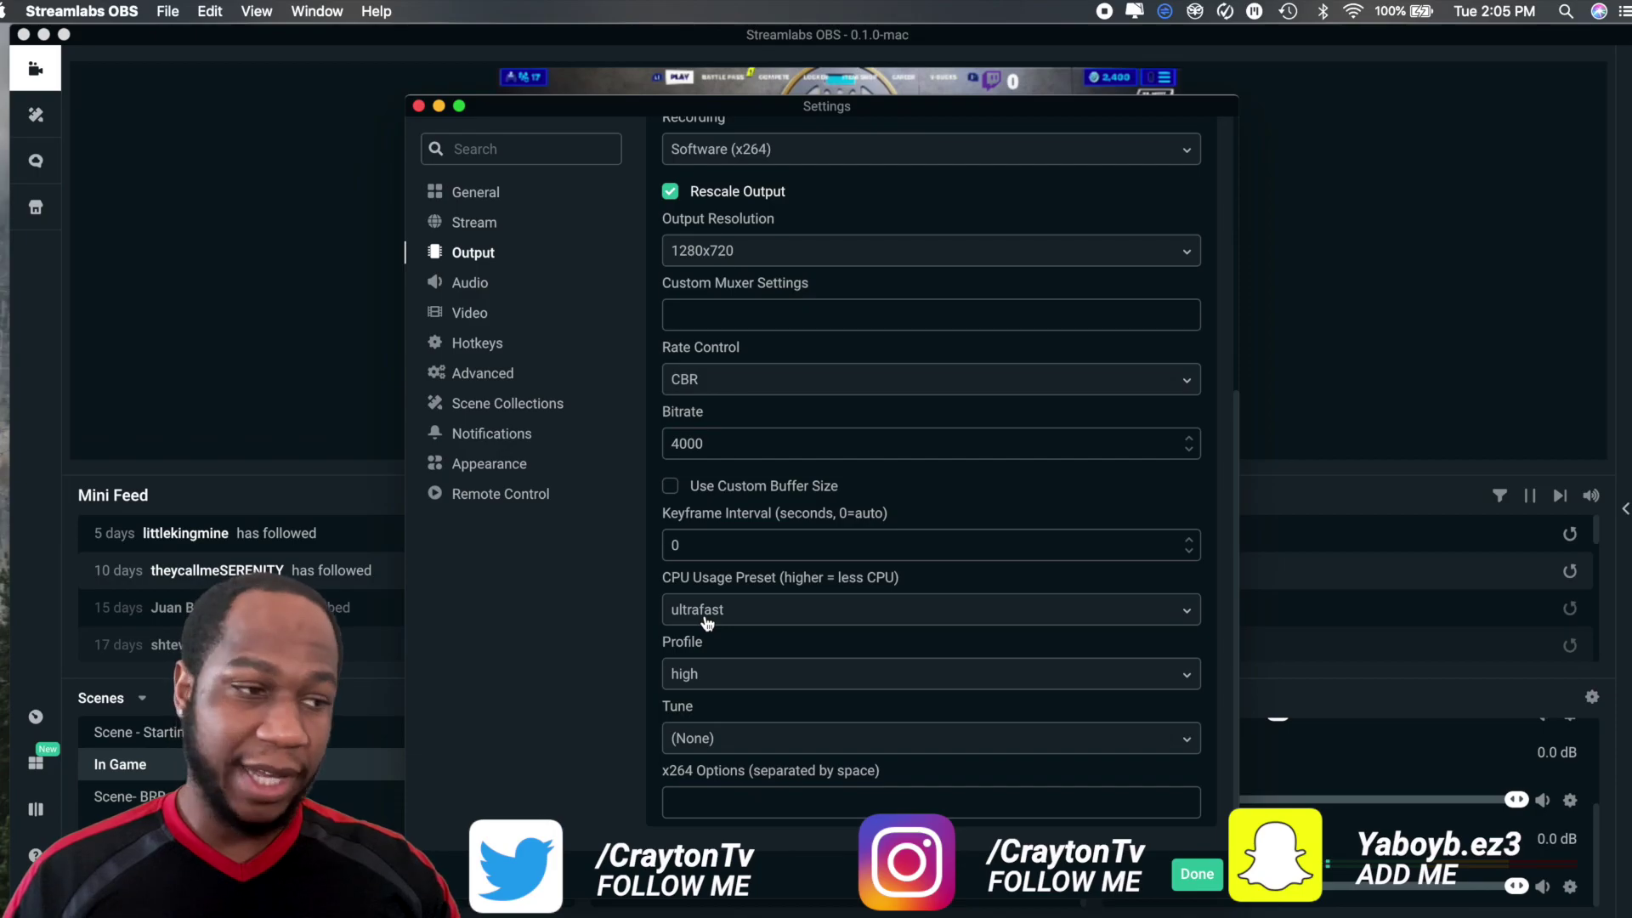
left_click(706, 612)
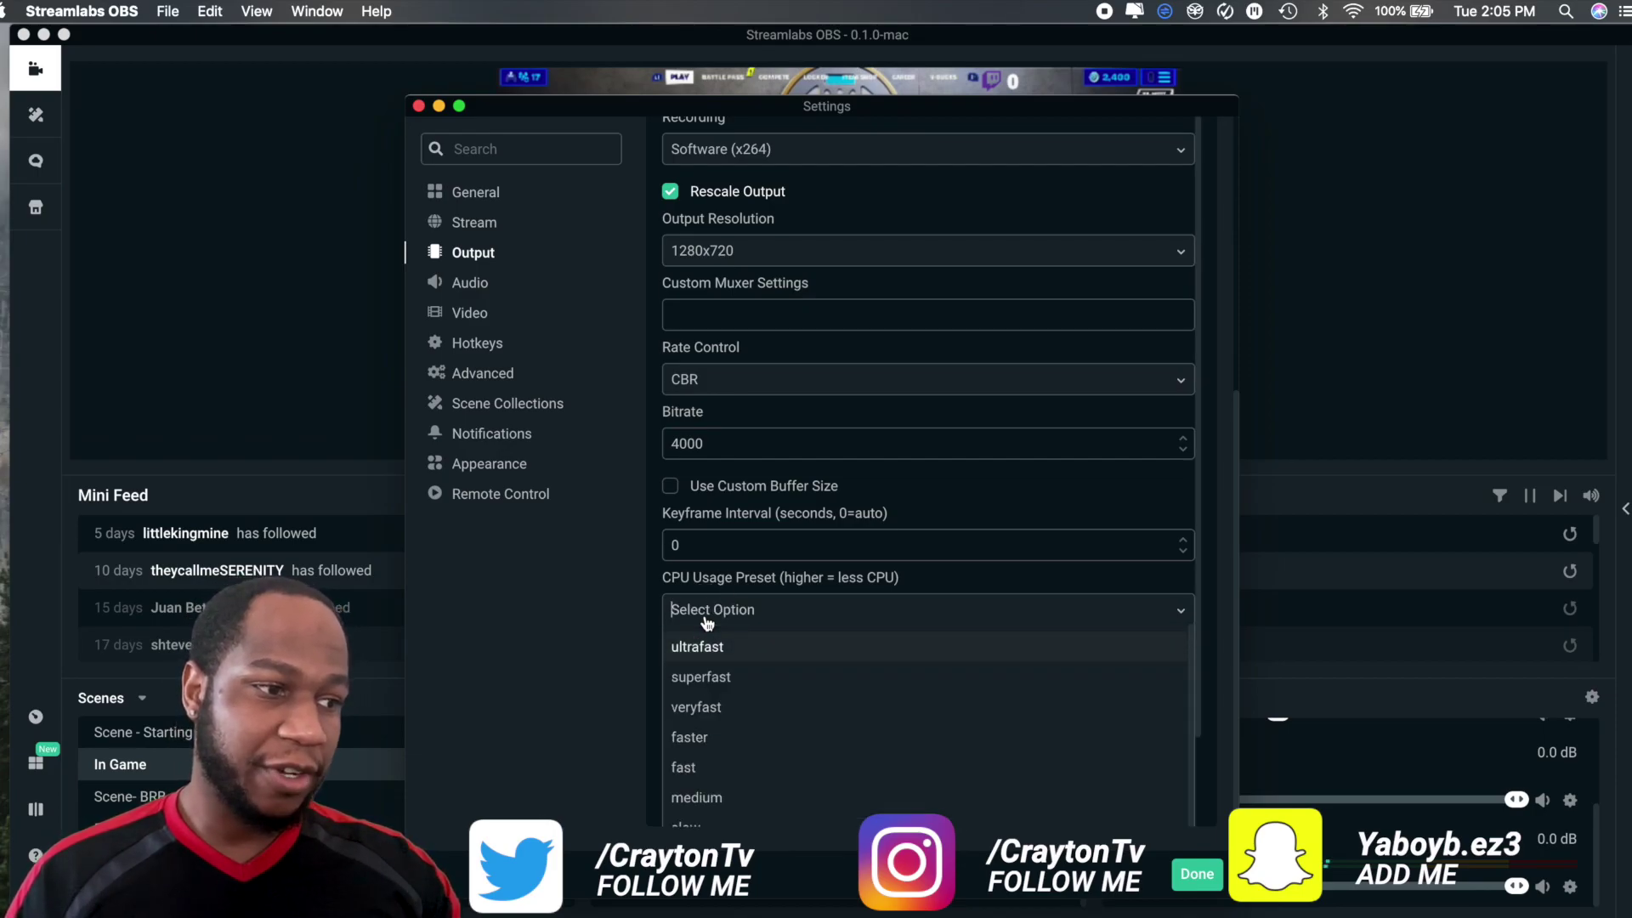
key("Return")
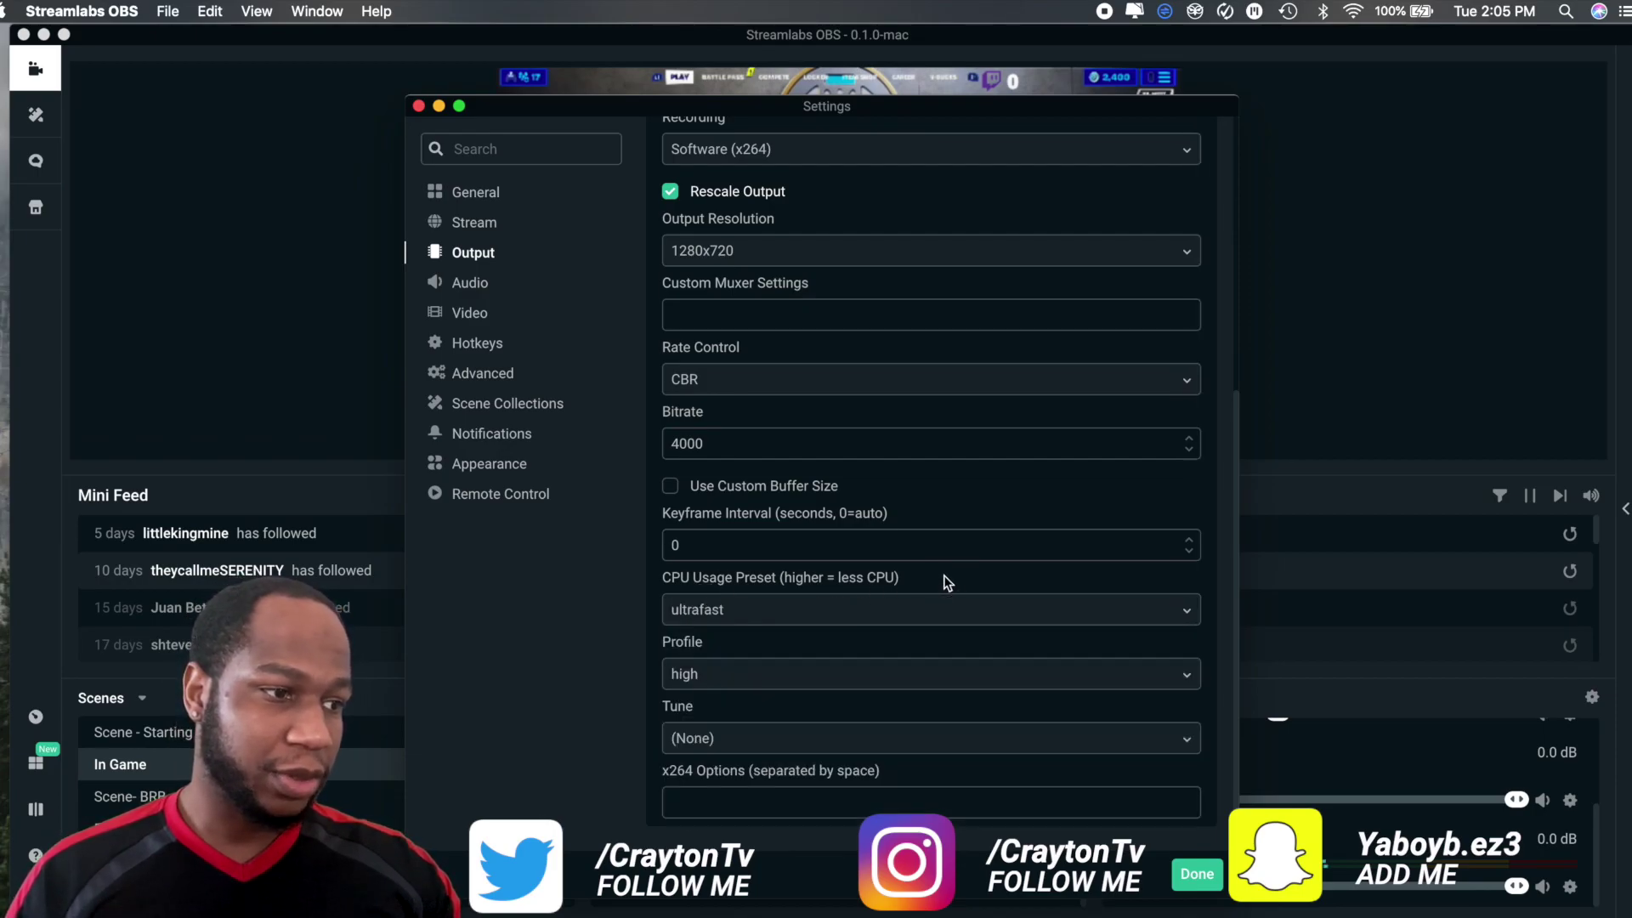
scroll(948, 582, "up", 10)
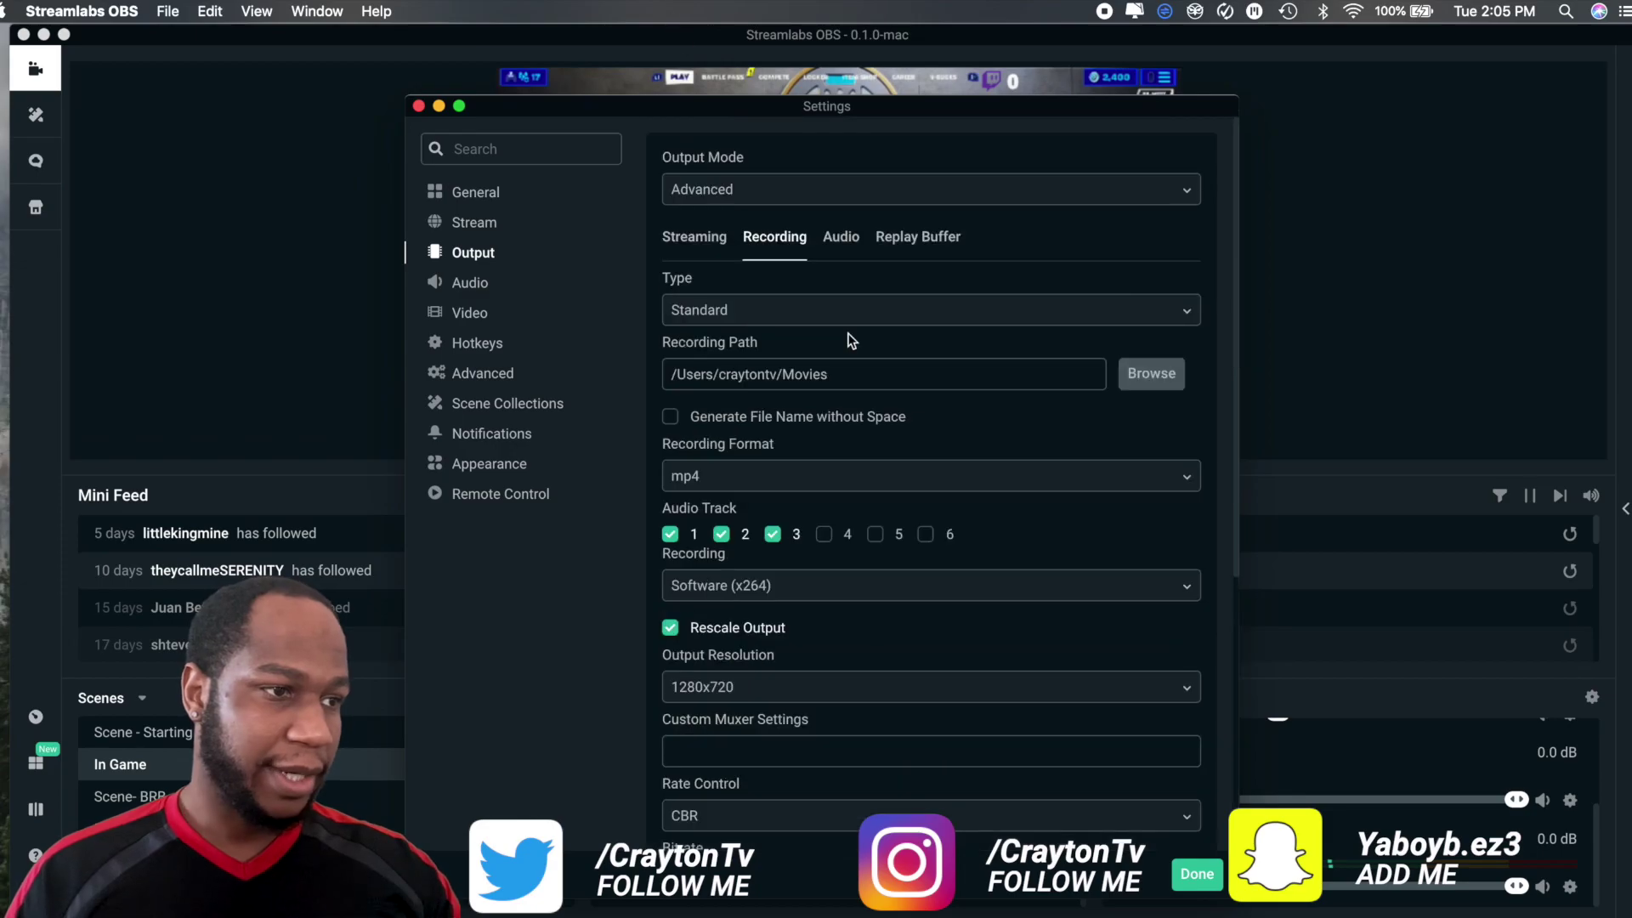
Rename output audio Track 1 to 'HD60S', then review the 48khz stereo Audio settings page
left_click(844, 241)
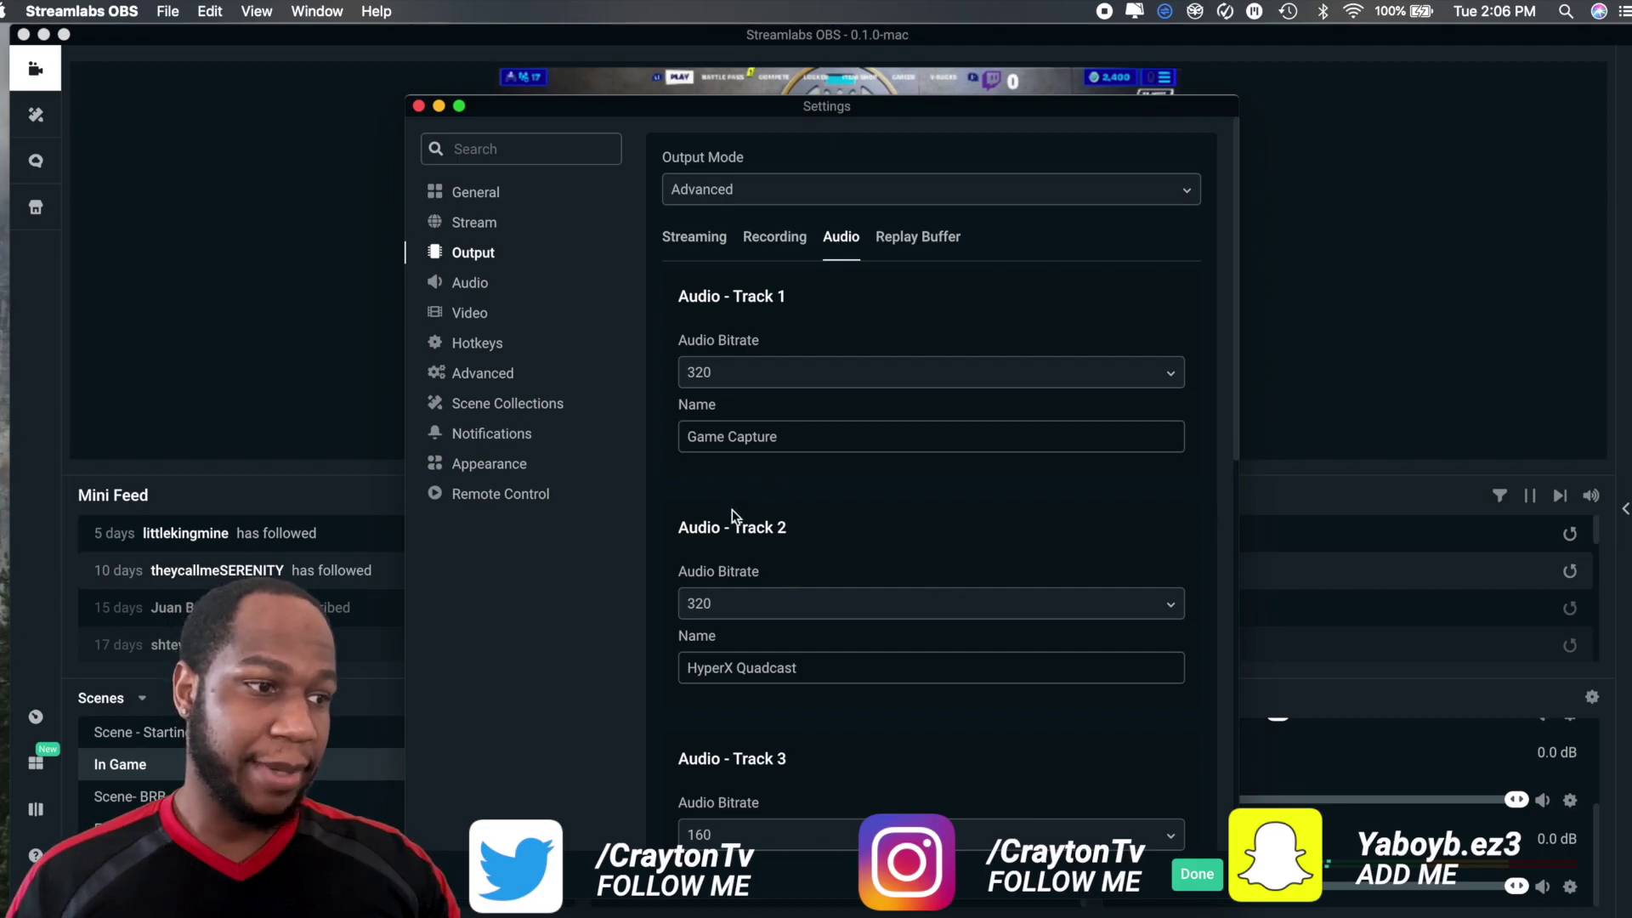
triple_click(747, 436)
type("HD60S")
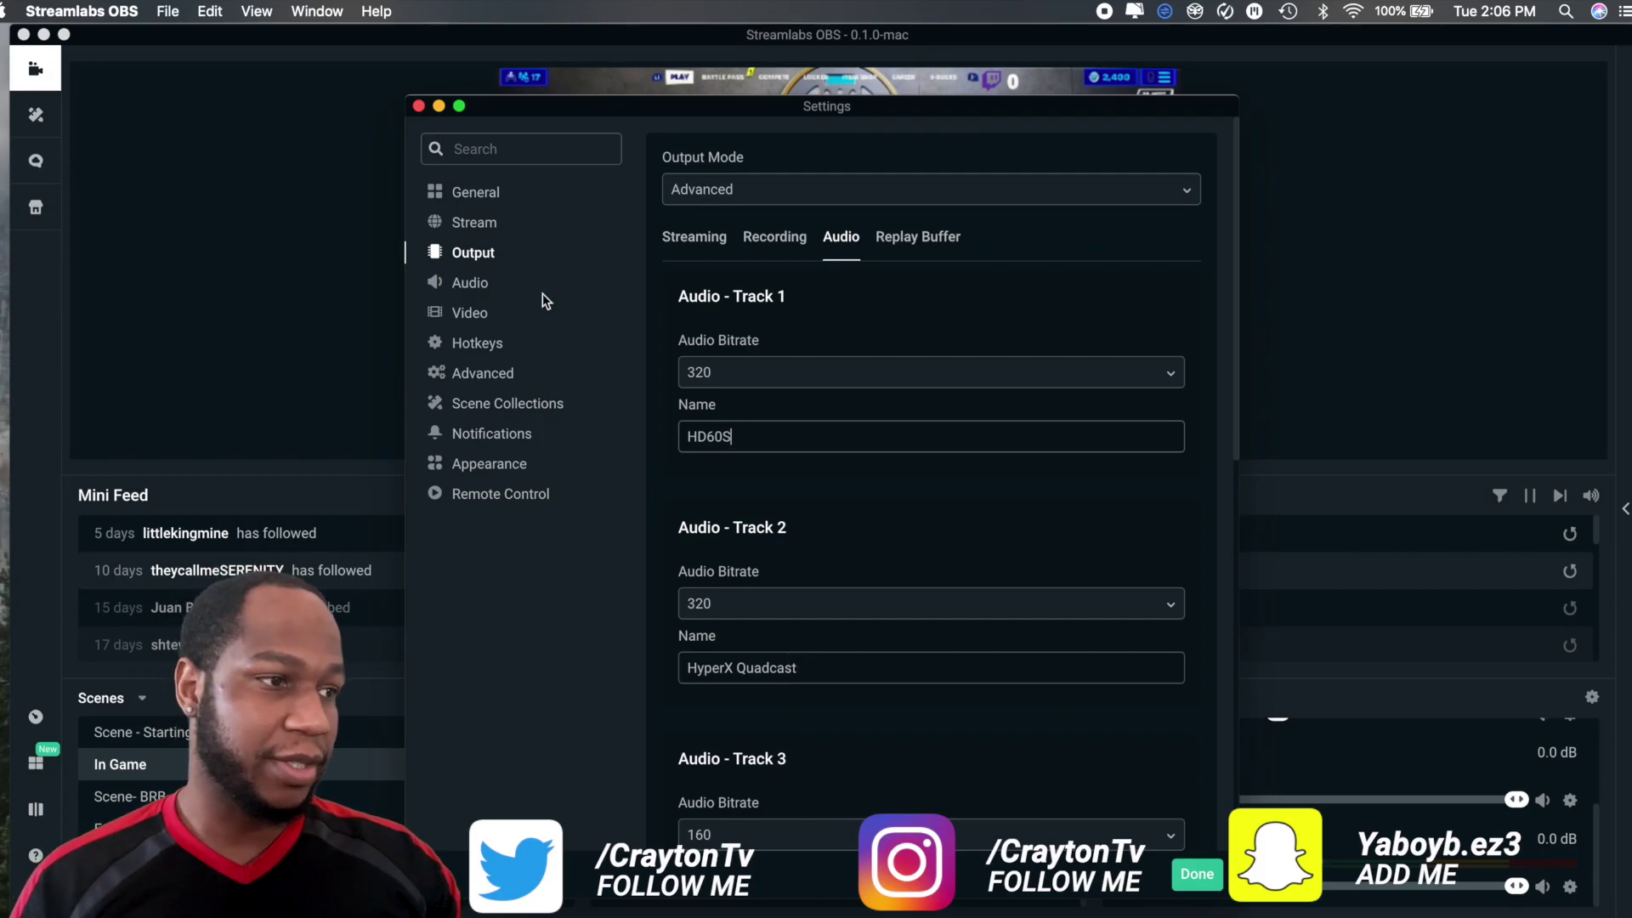
left_click(481, 284)
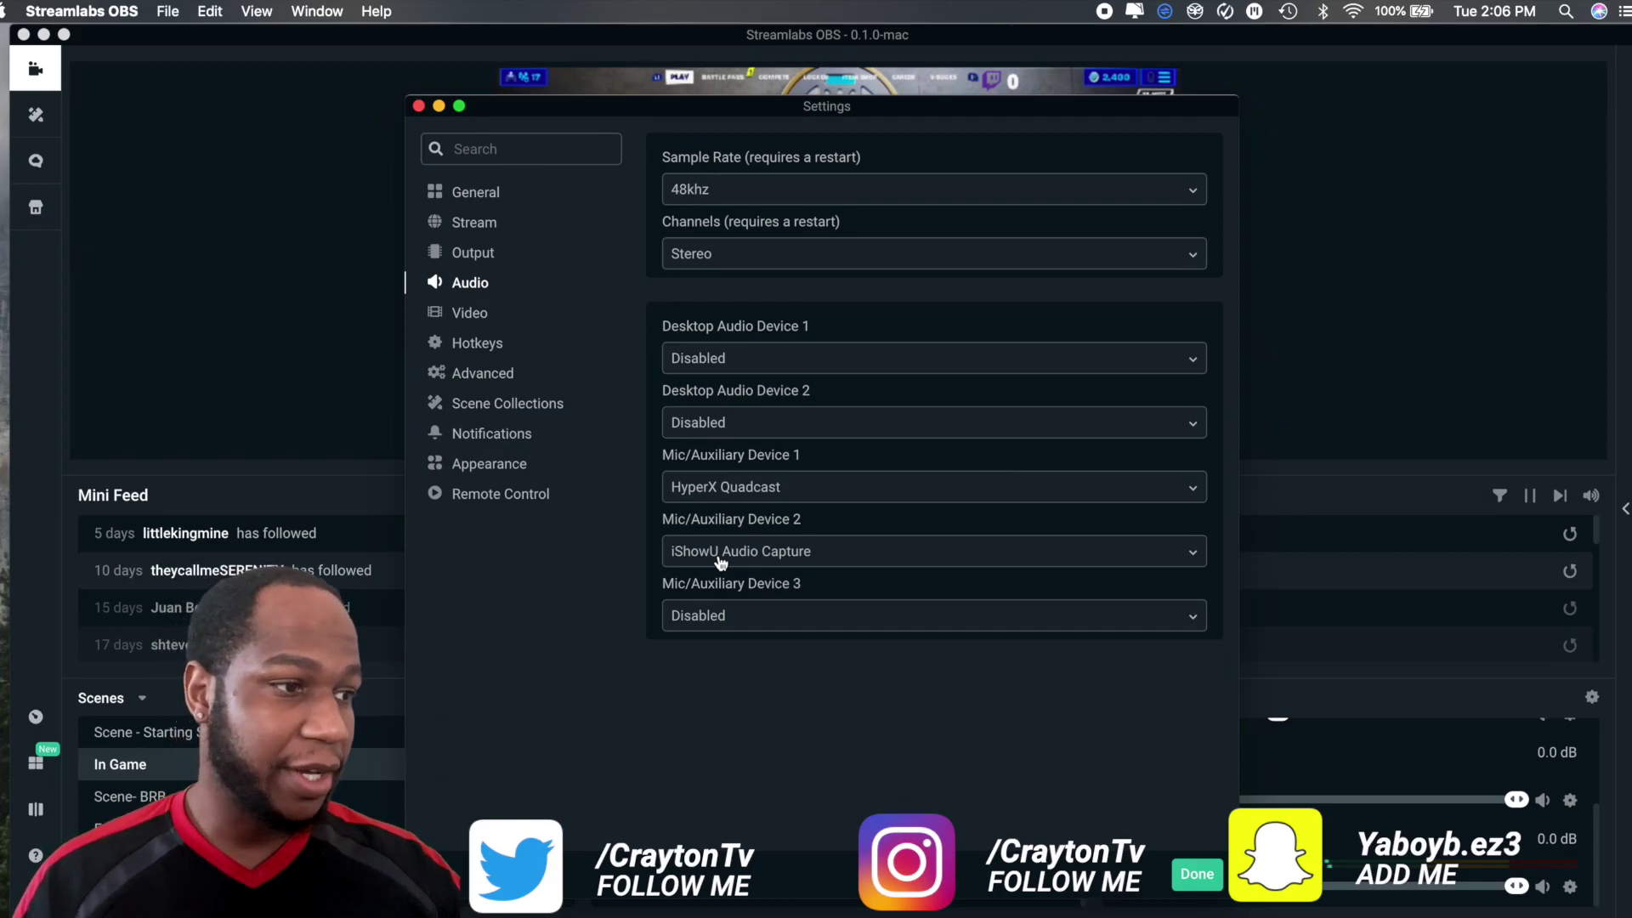
Review Video (1920x1080 canvas, 1280x720 output, 60 FPS) and Advanced settings, then close Settings
left_click(477, 317)
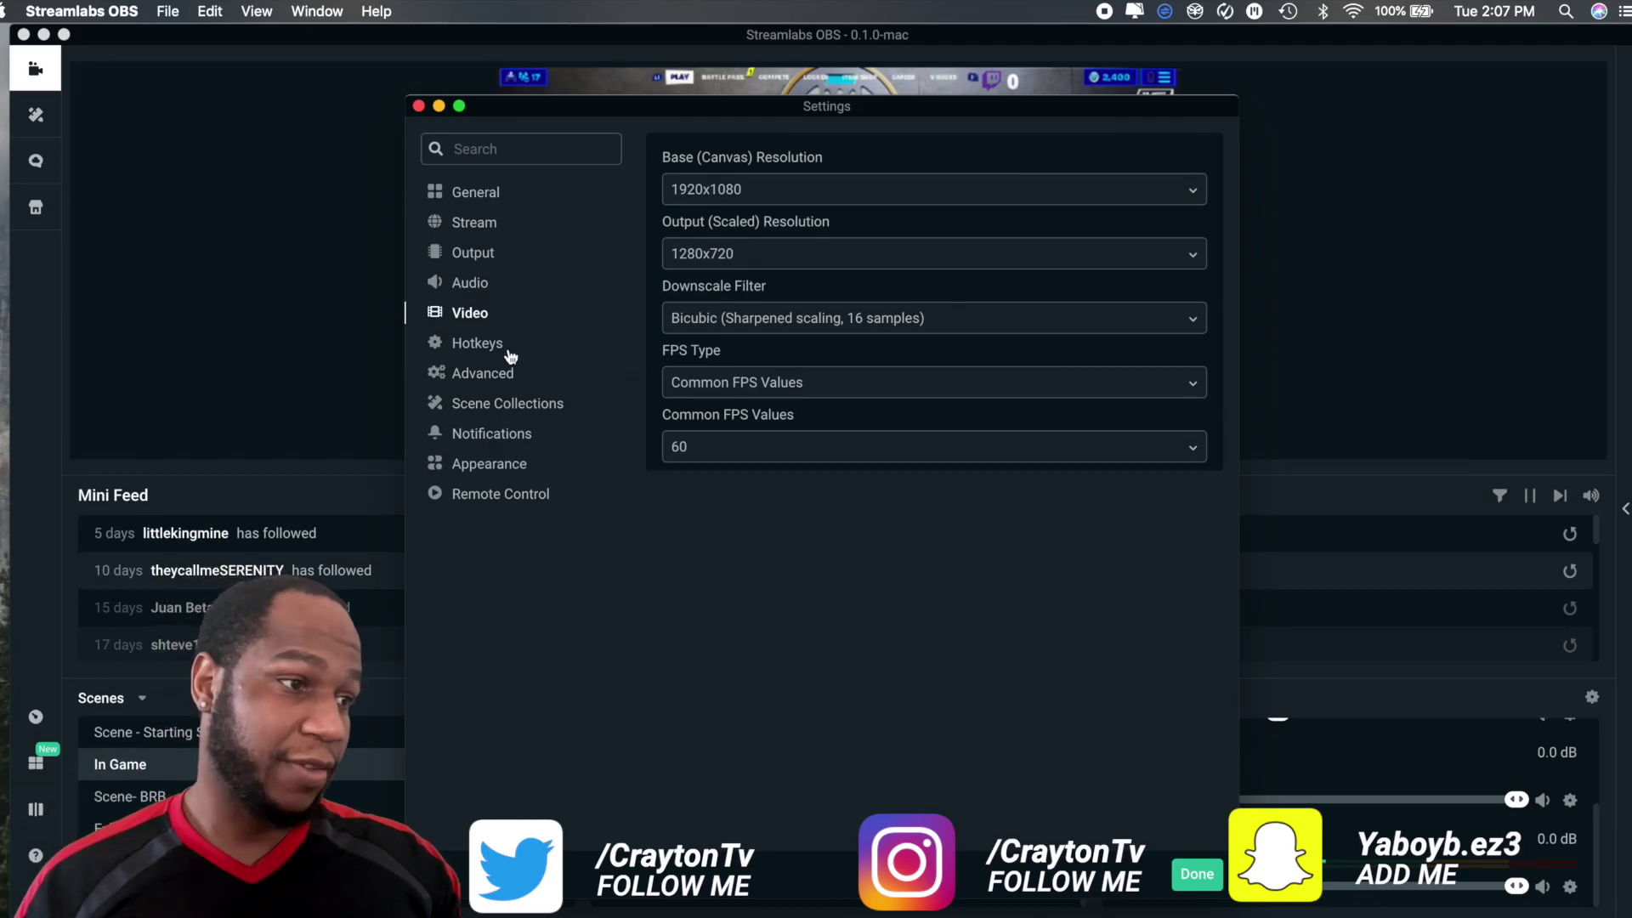
left_click(489, 374)
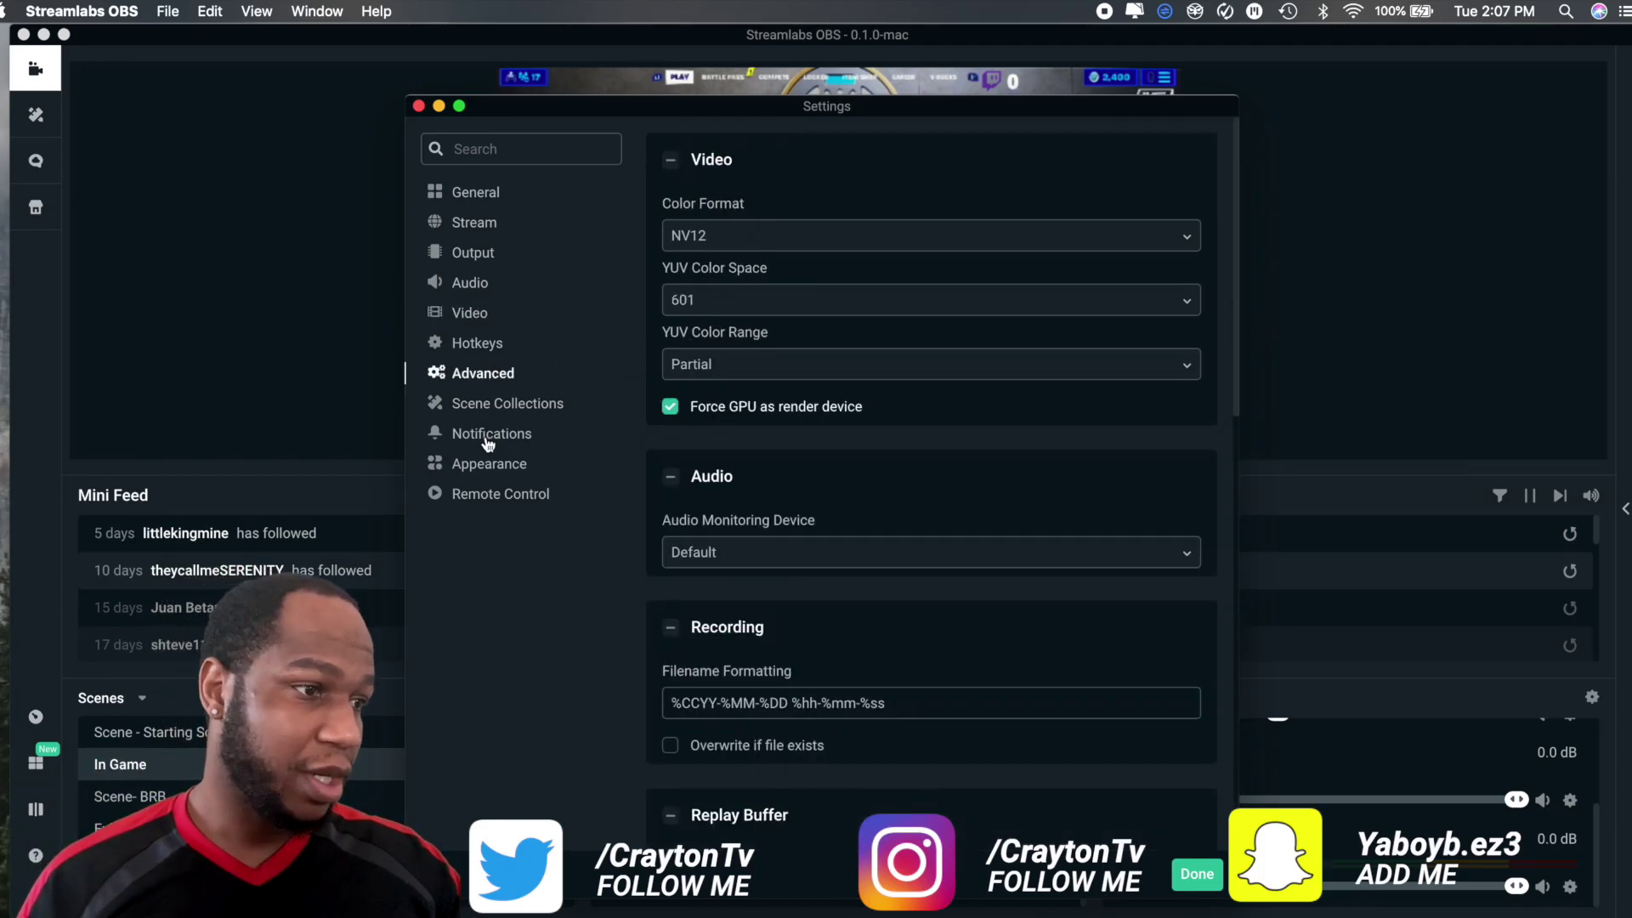
left_click(1194, 872)
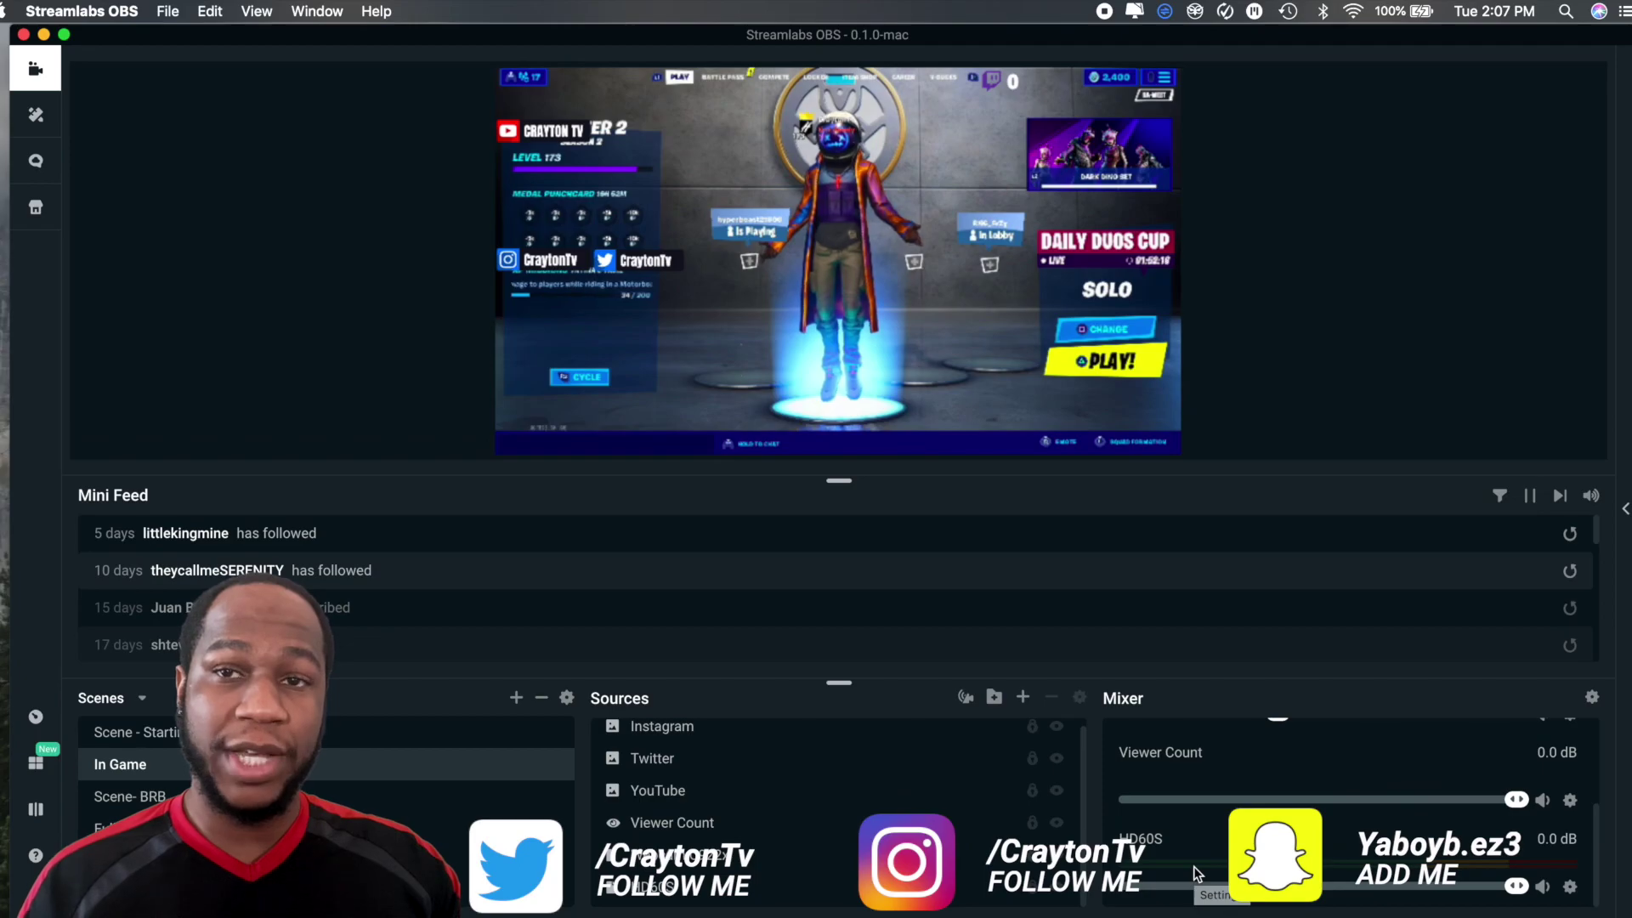
In Advanced Audio Settings, uncheck tracks 3–6 for the HD60S audio source
left_click(1193, 865)
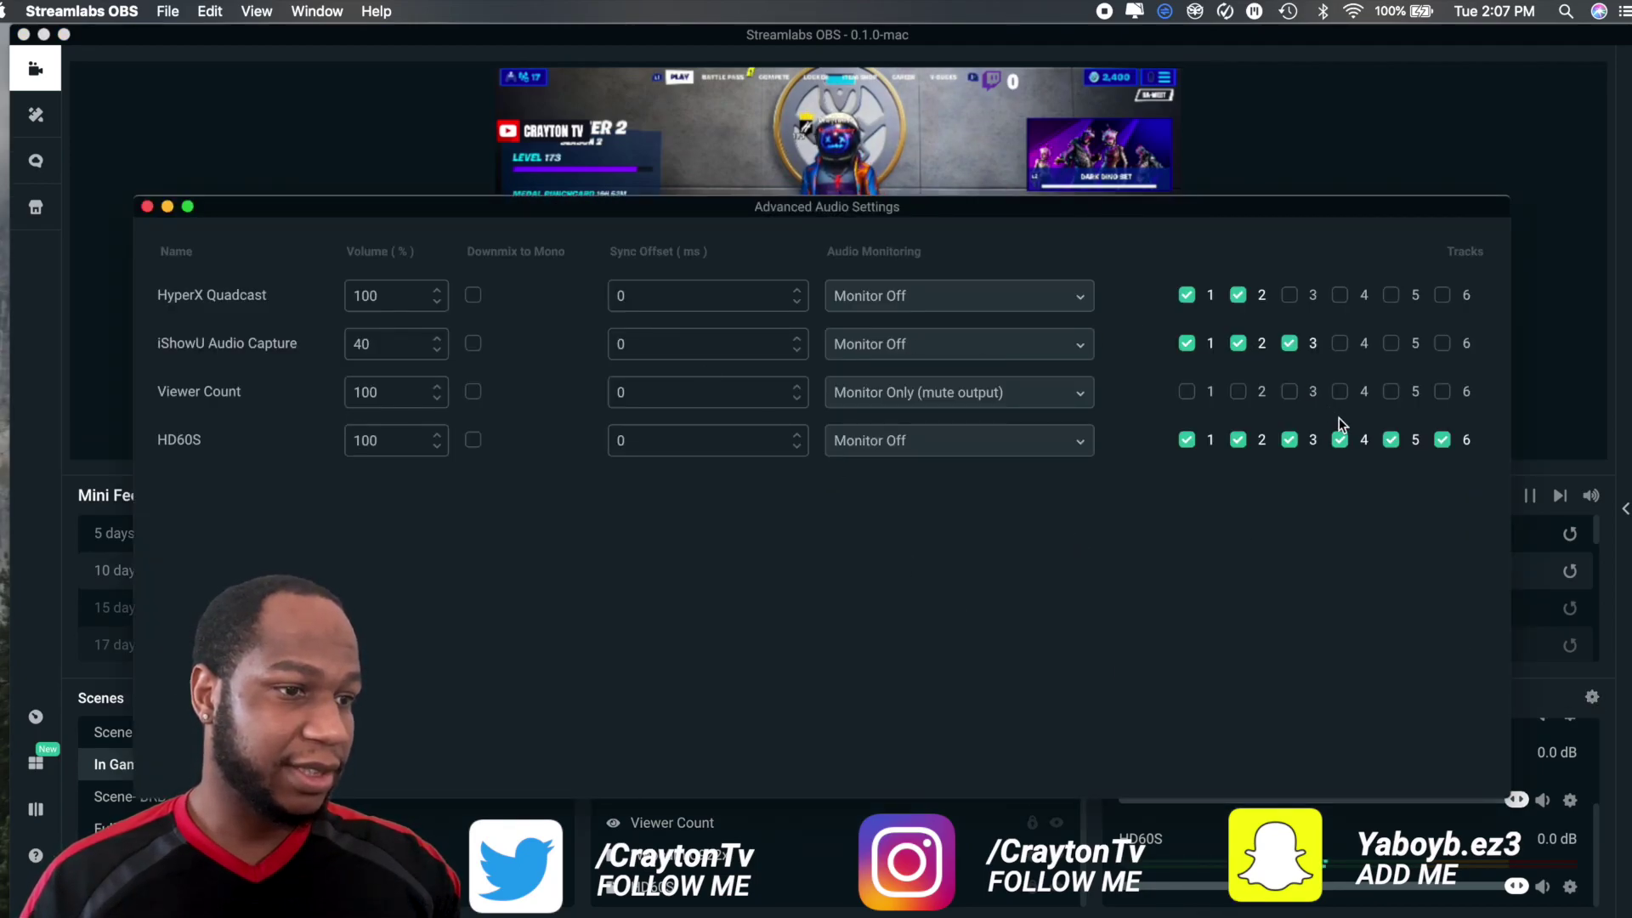
left_click(1339, 439)
left_click(1391, 439)
left_click(1442, 439)
left_click(1287, 449)
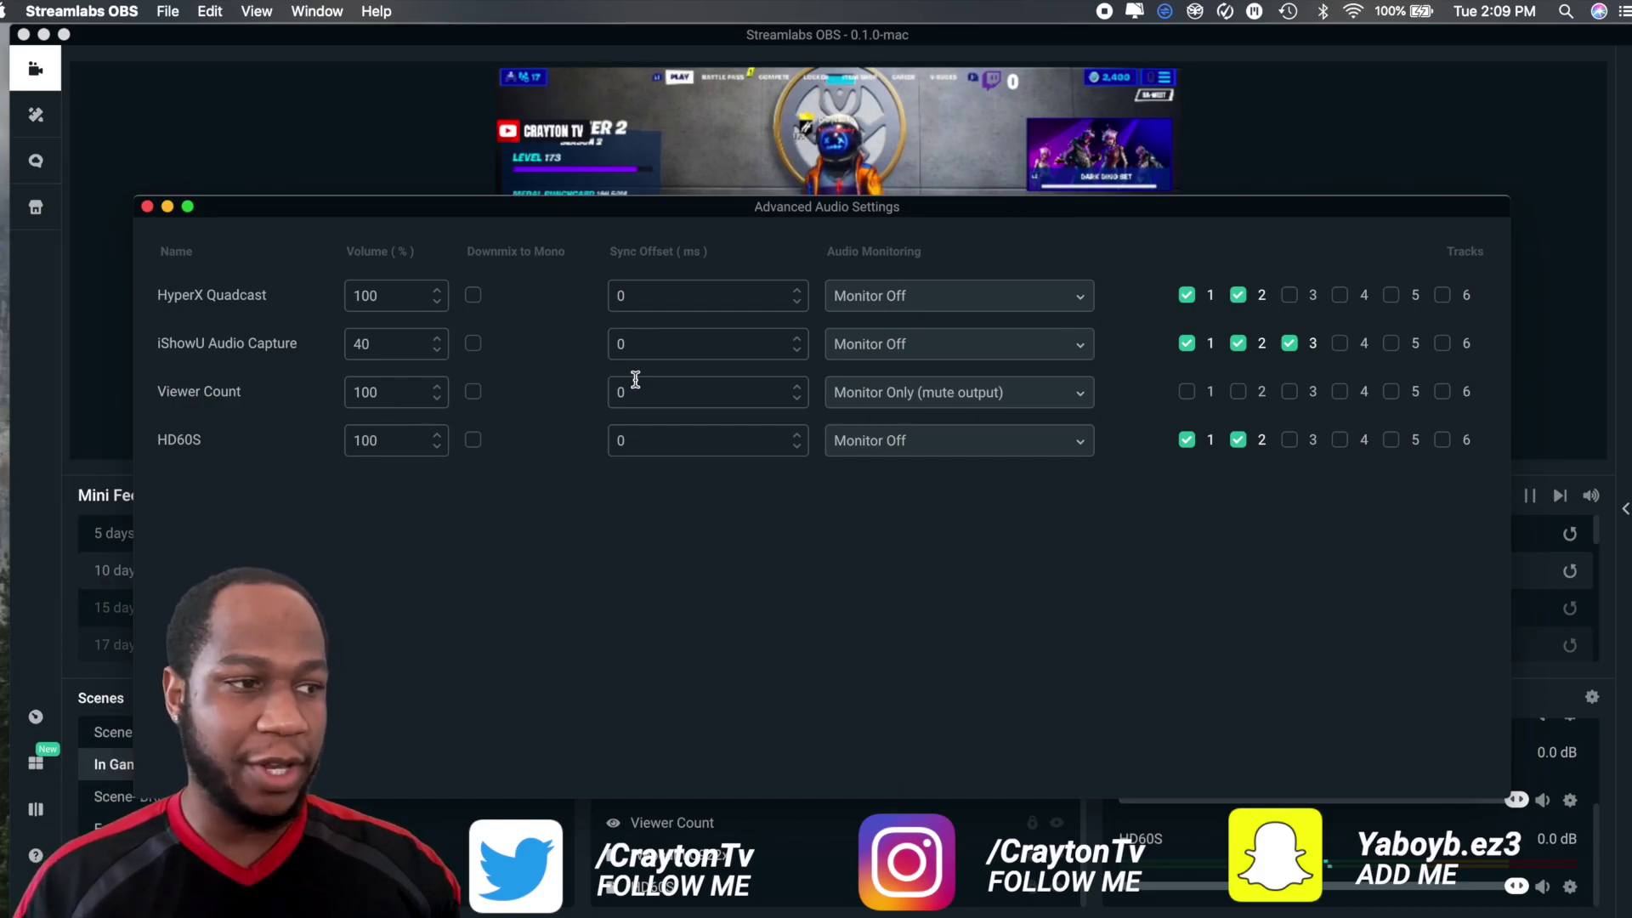
Change the HD60S sync offset to 540 ms
left_click(630, 441)
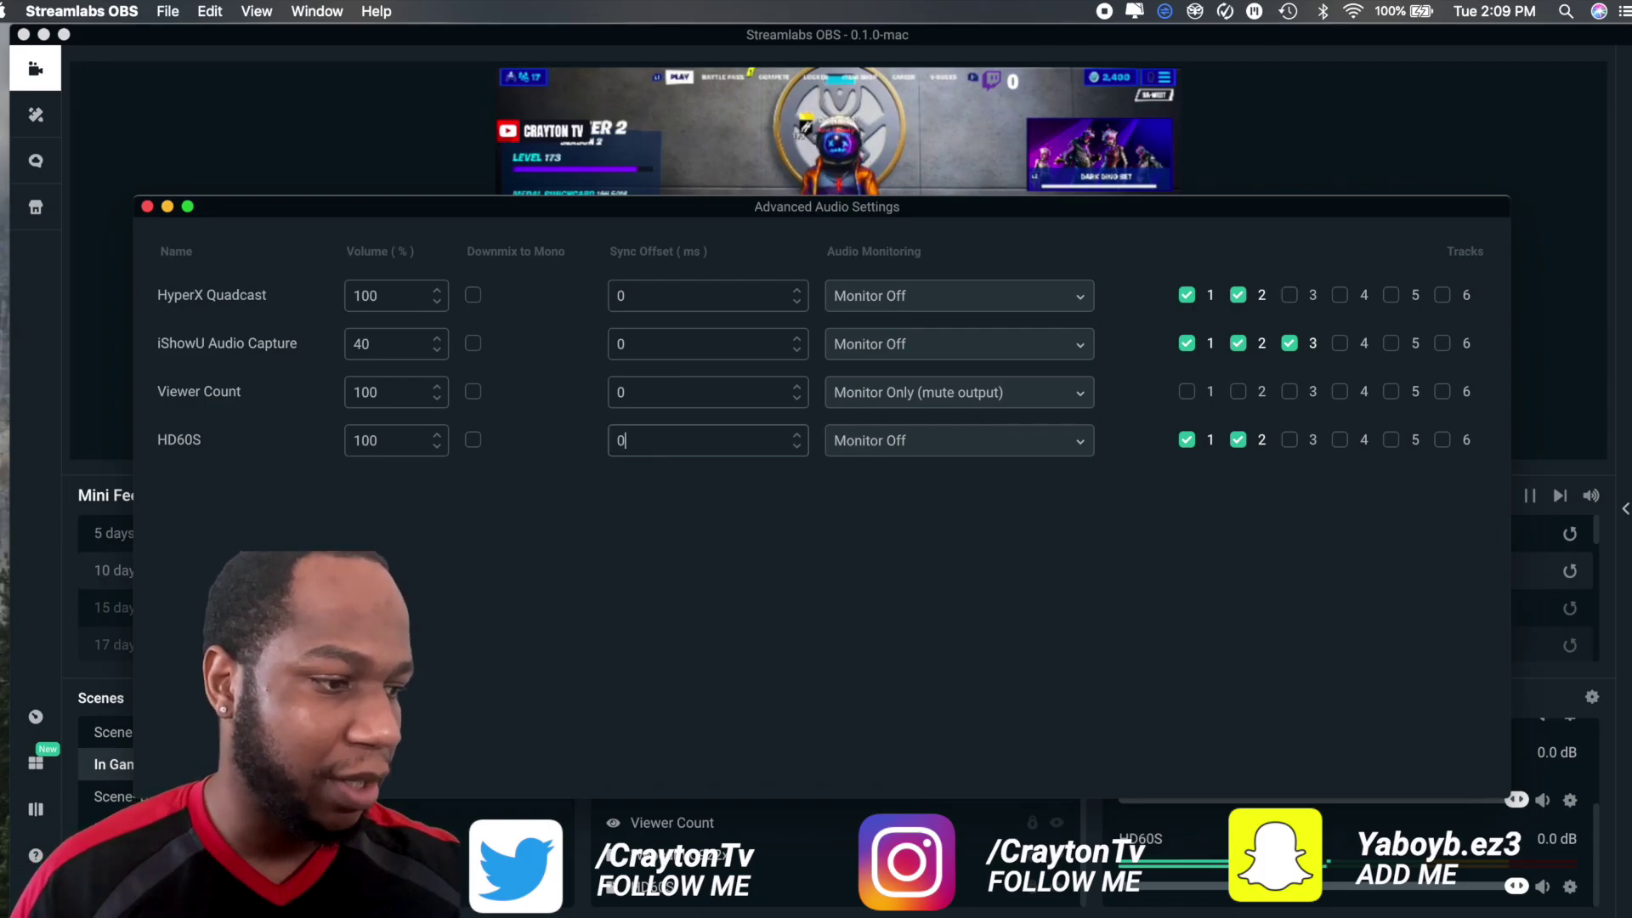
key("BackSpace")
type("540")
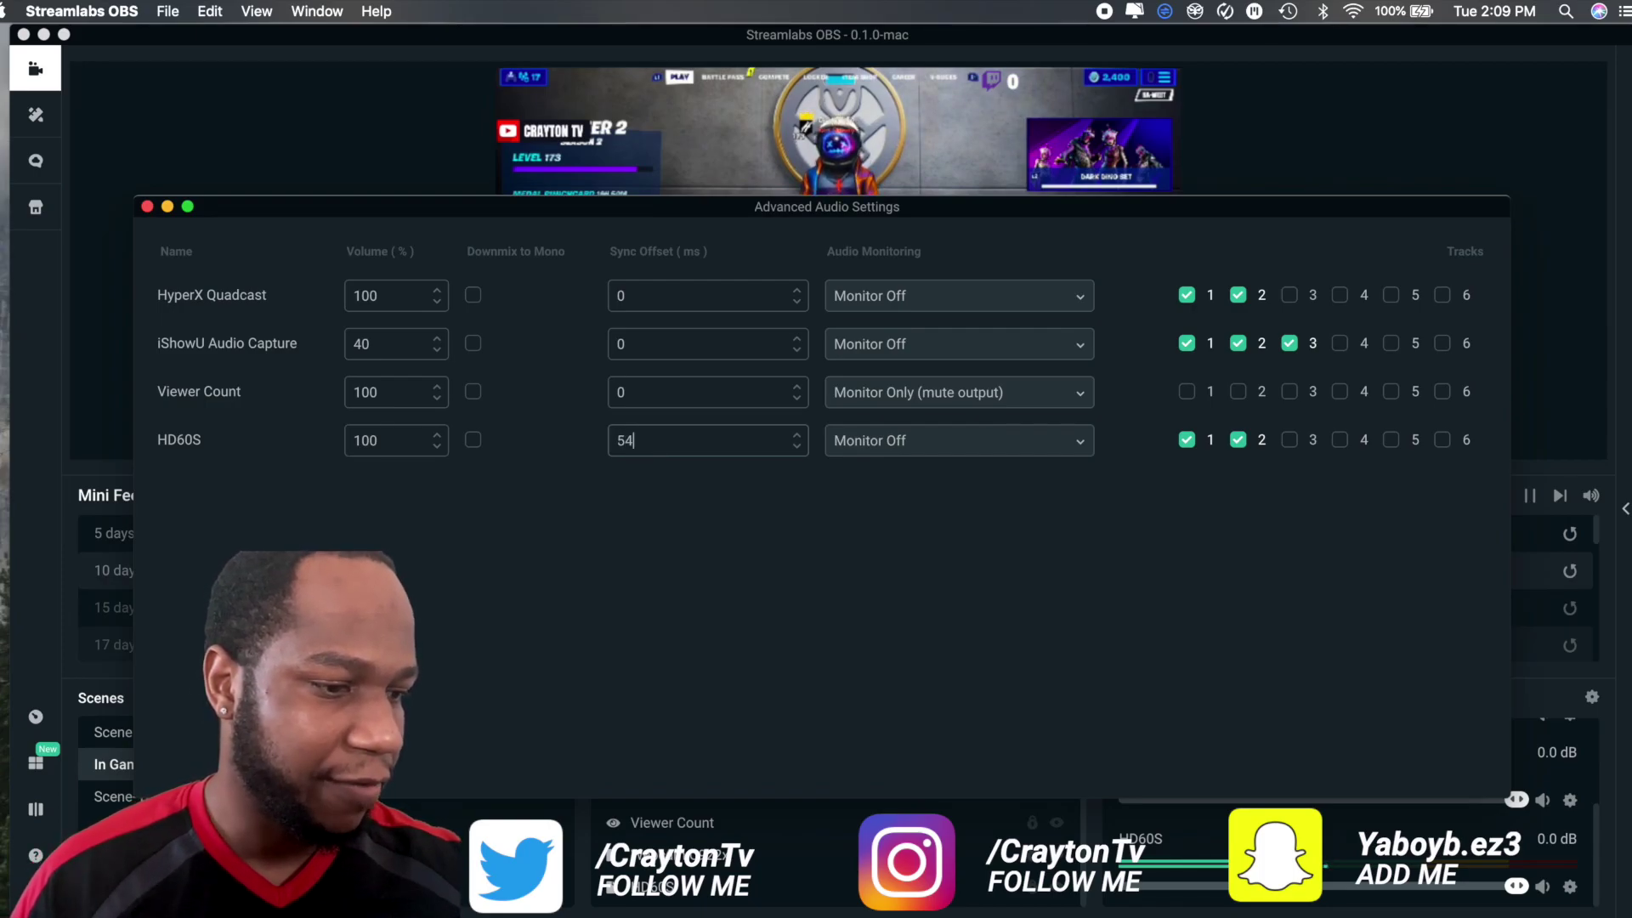
Set HyperX Quadcast's sync offset to 540 ms and return to the main window
left_click(629, 298)
key("BackSpace")
type("540")
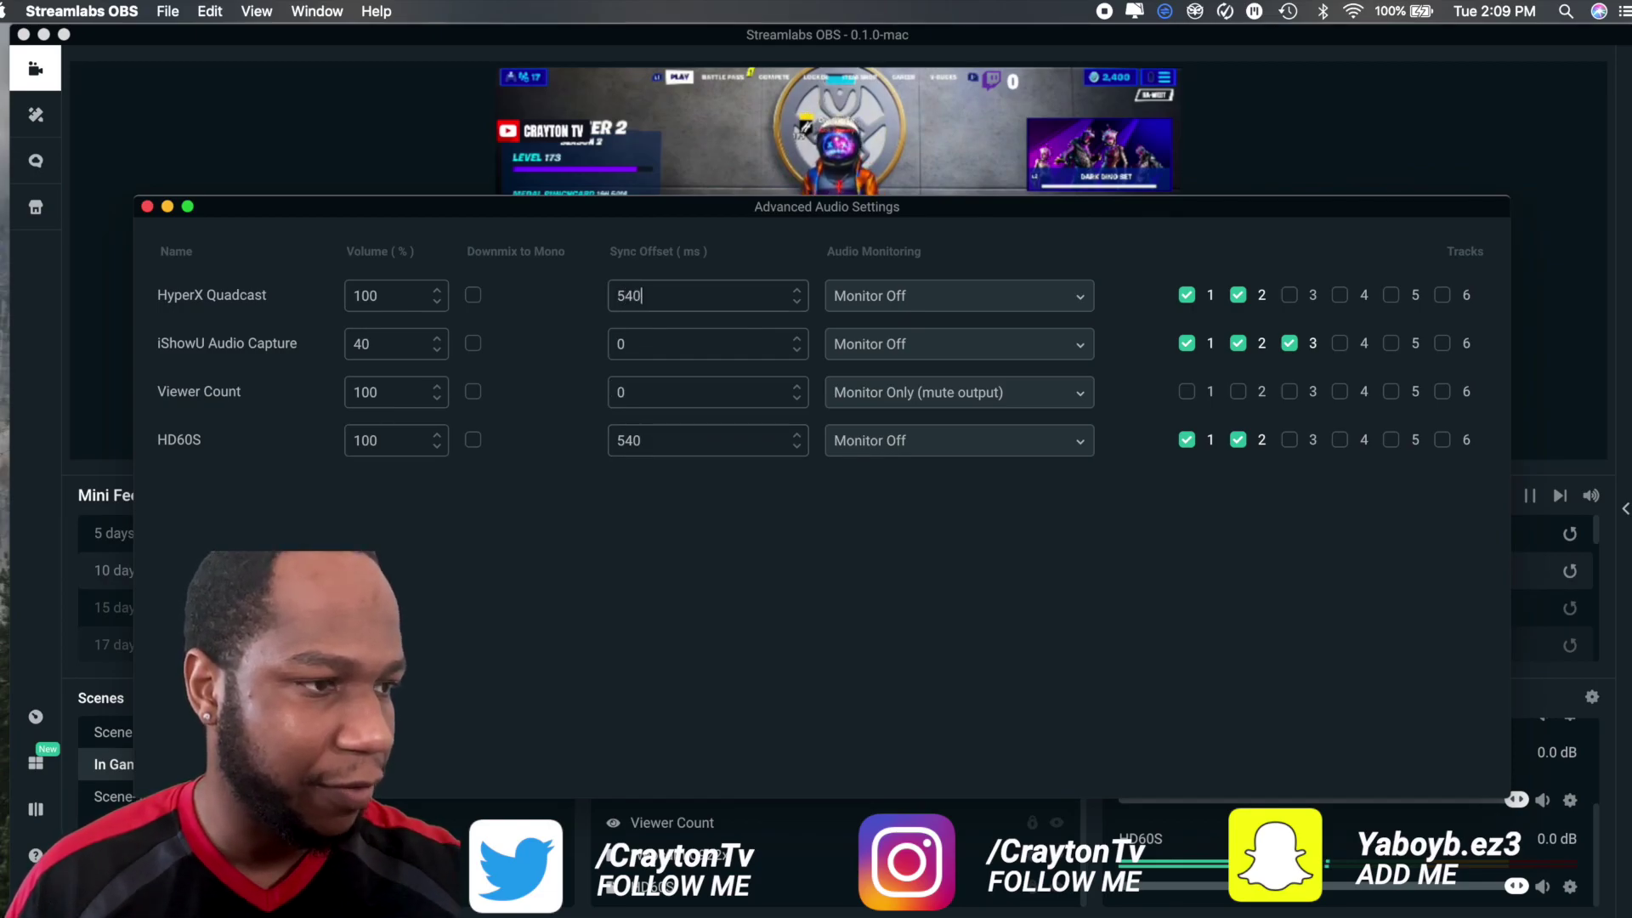
left_click(629, 343)
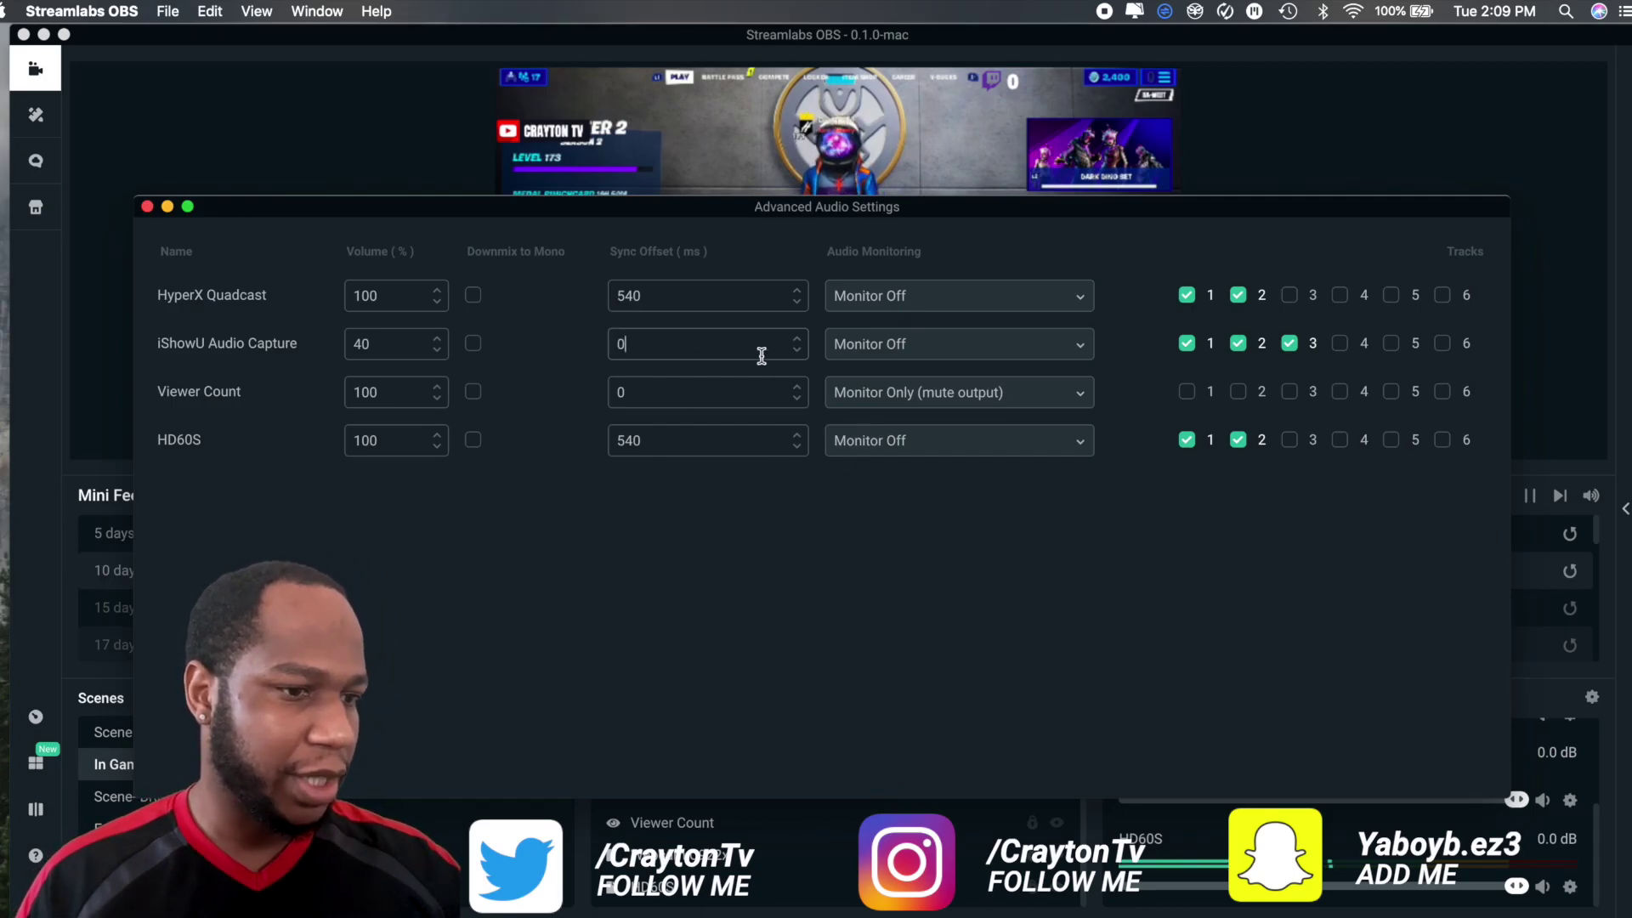
left_click(349, 39)
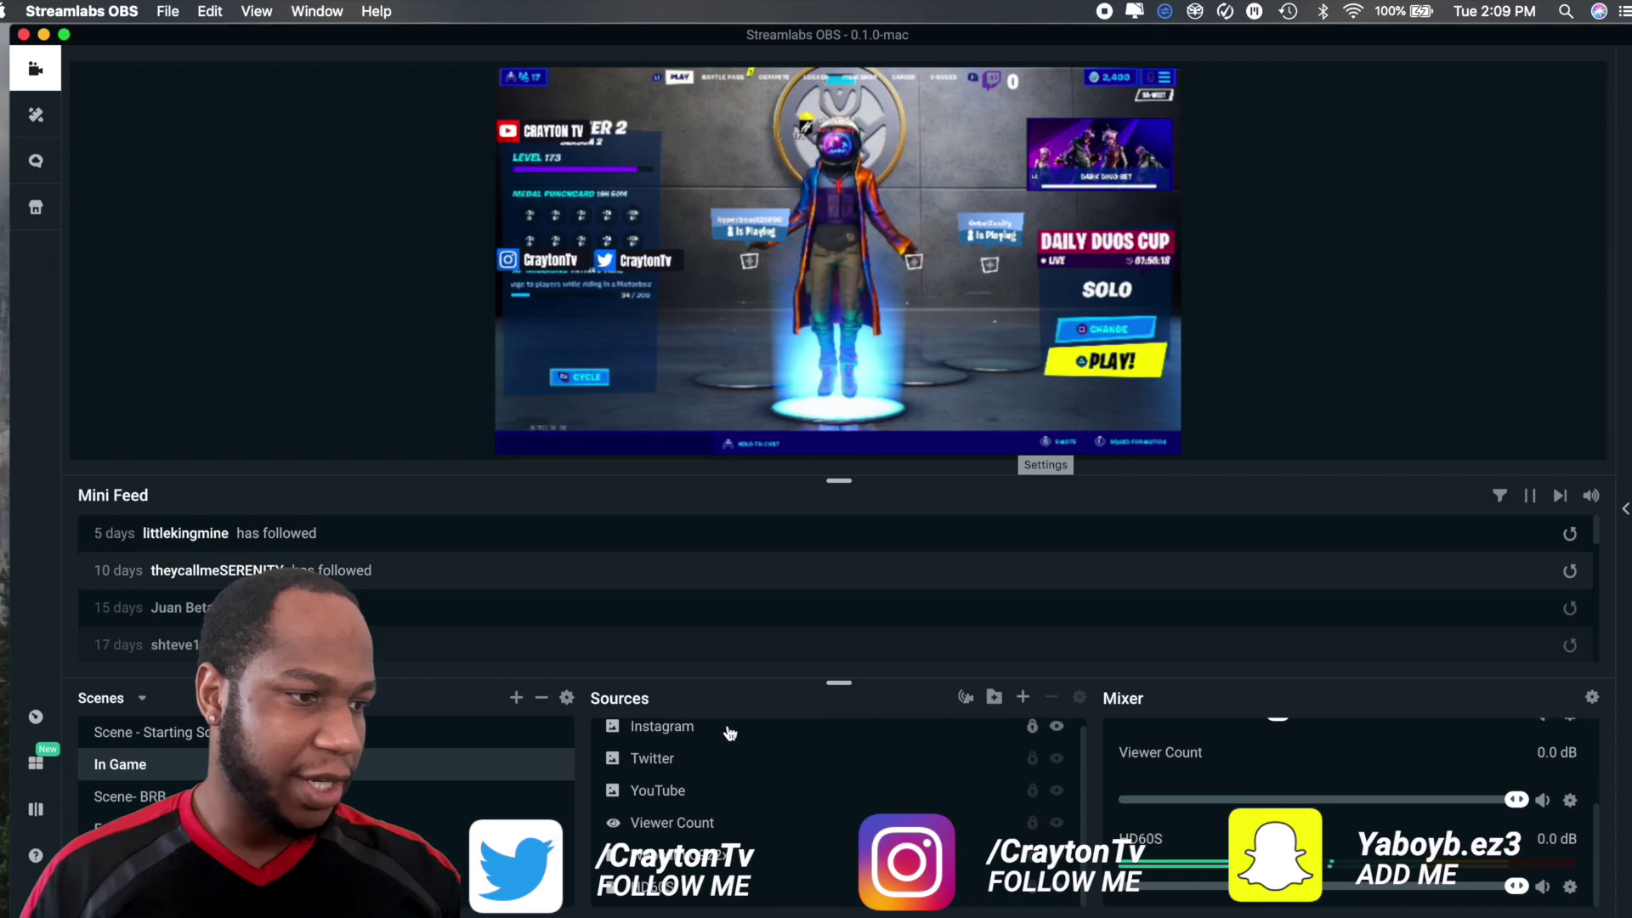
Add an Image Mask/Blend filter to Webcam C922x and close its filters window
right_click(714, 884)
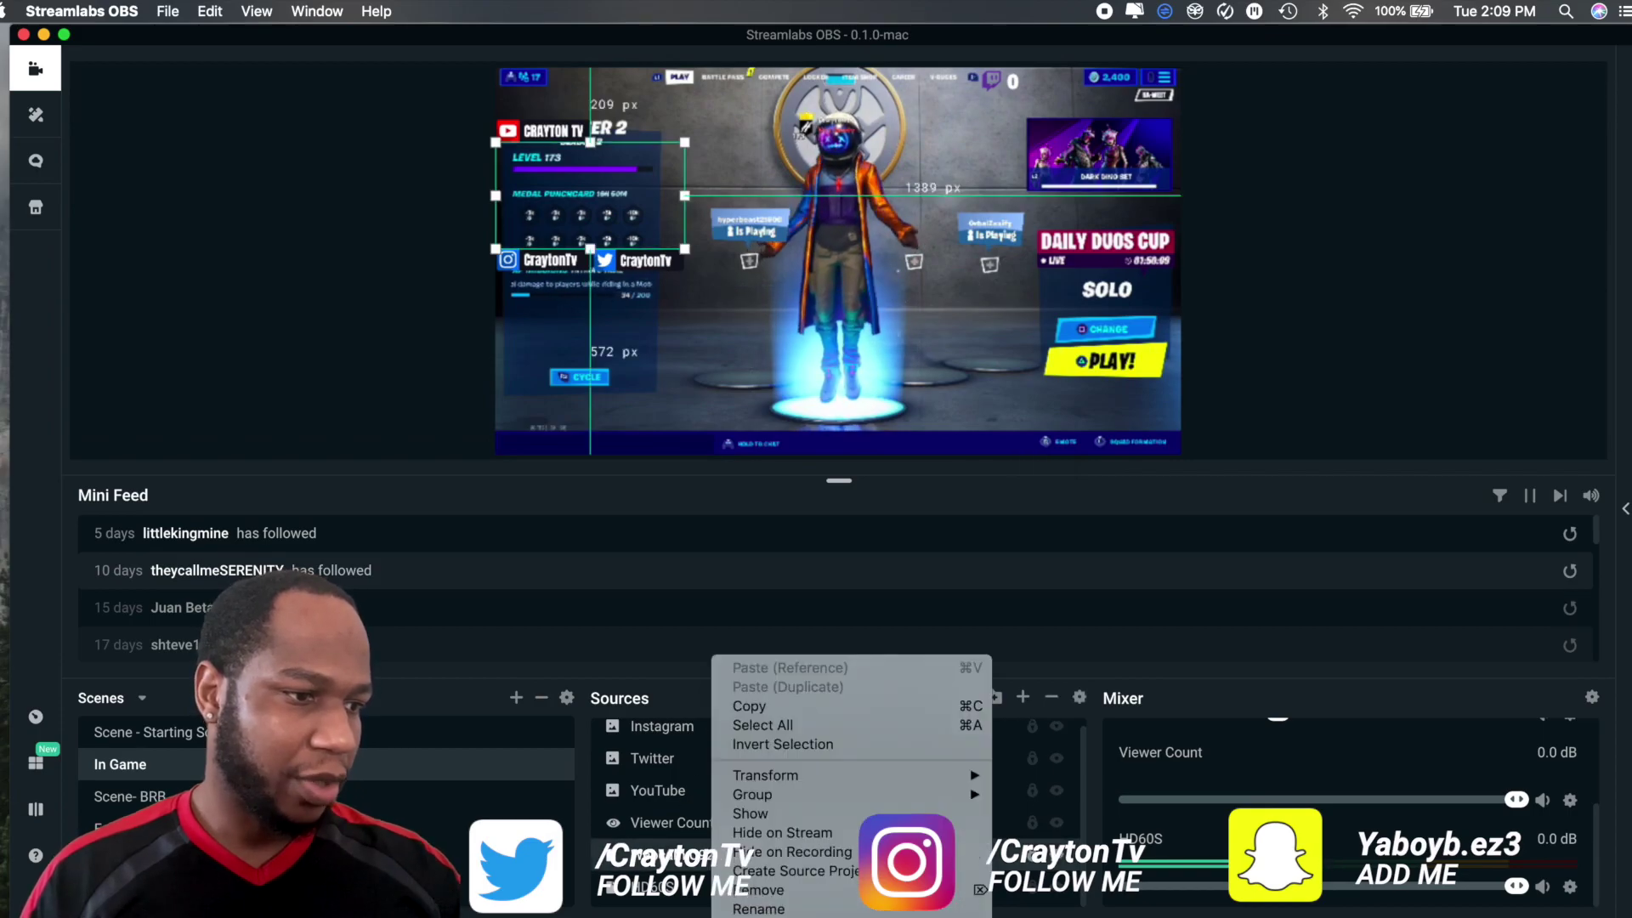
left_click(748, 808)
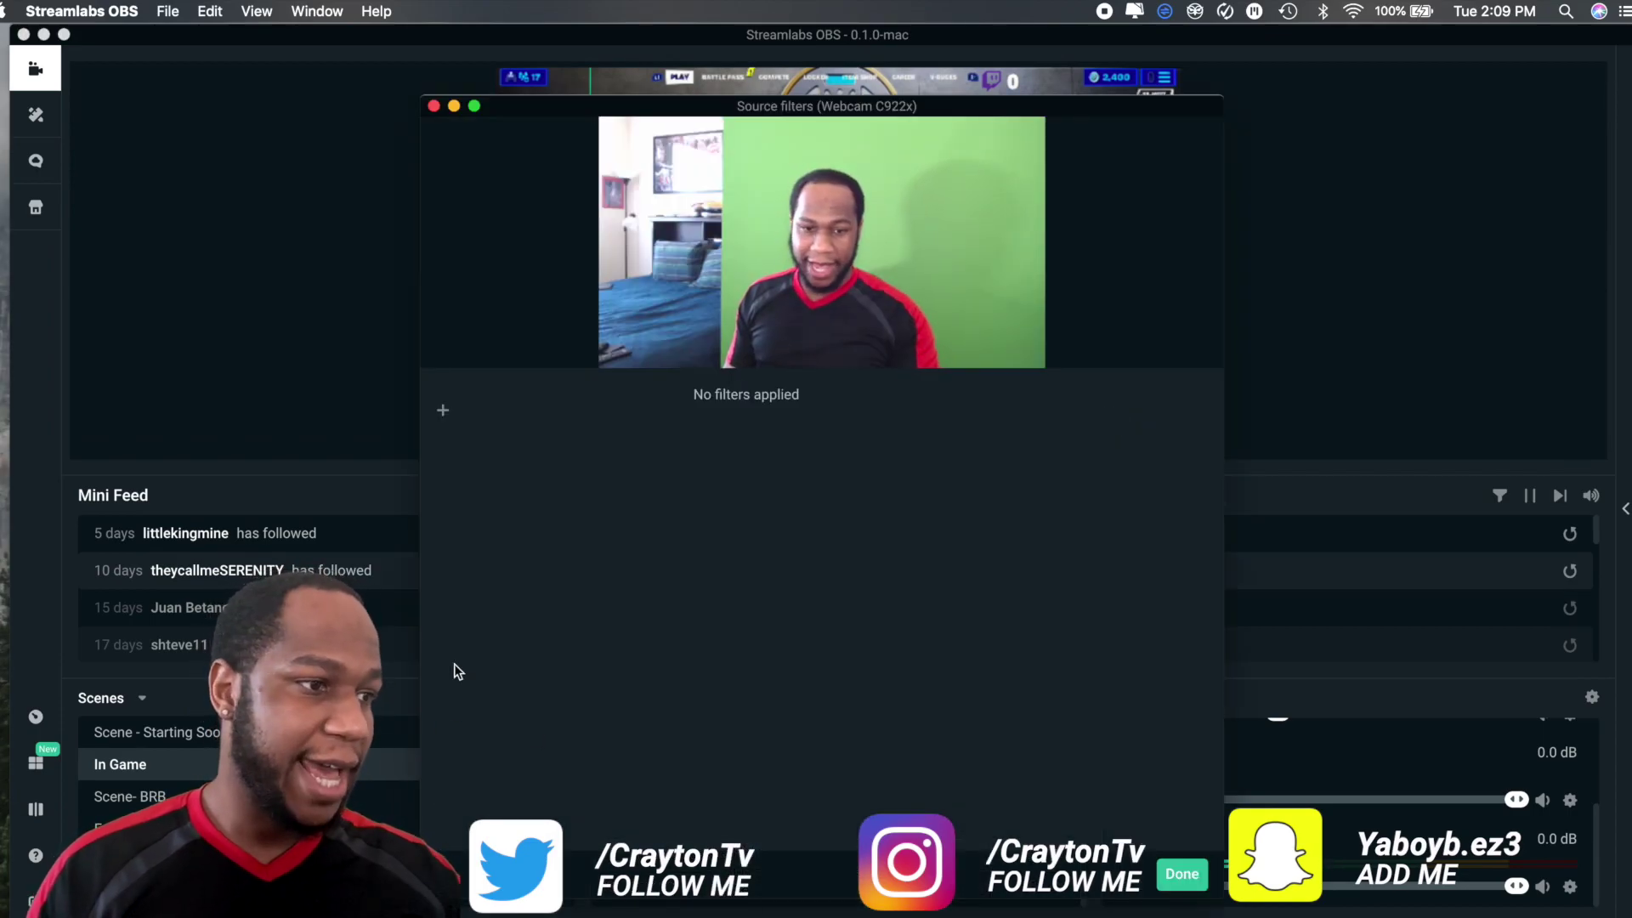
left_click(441, 411)
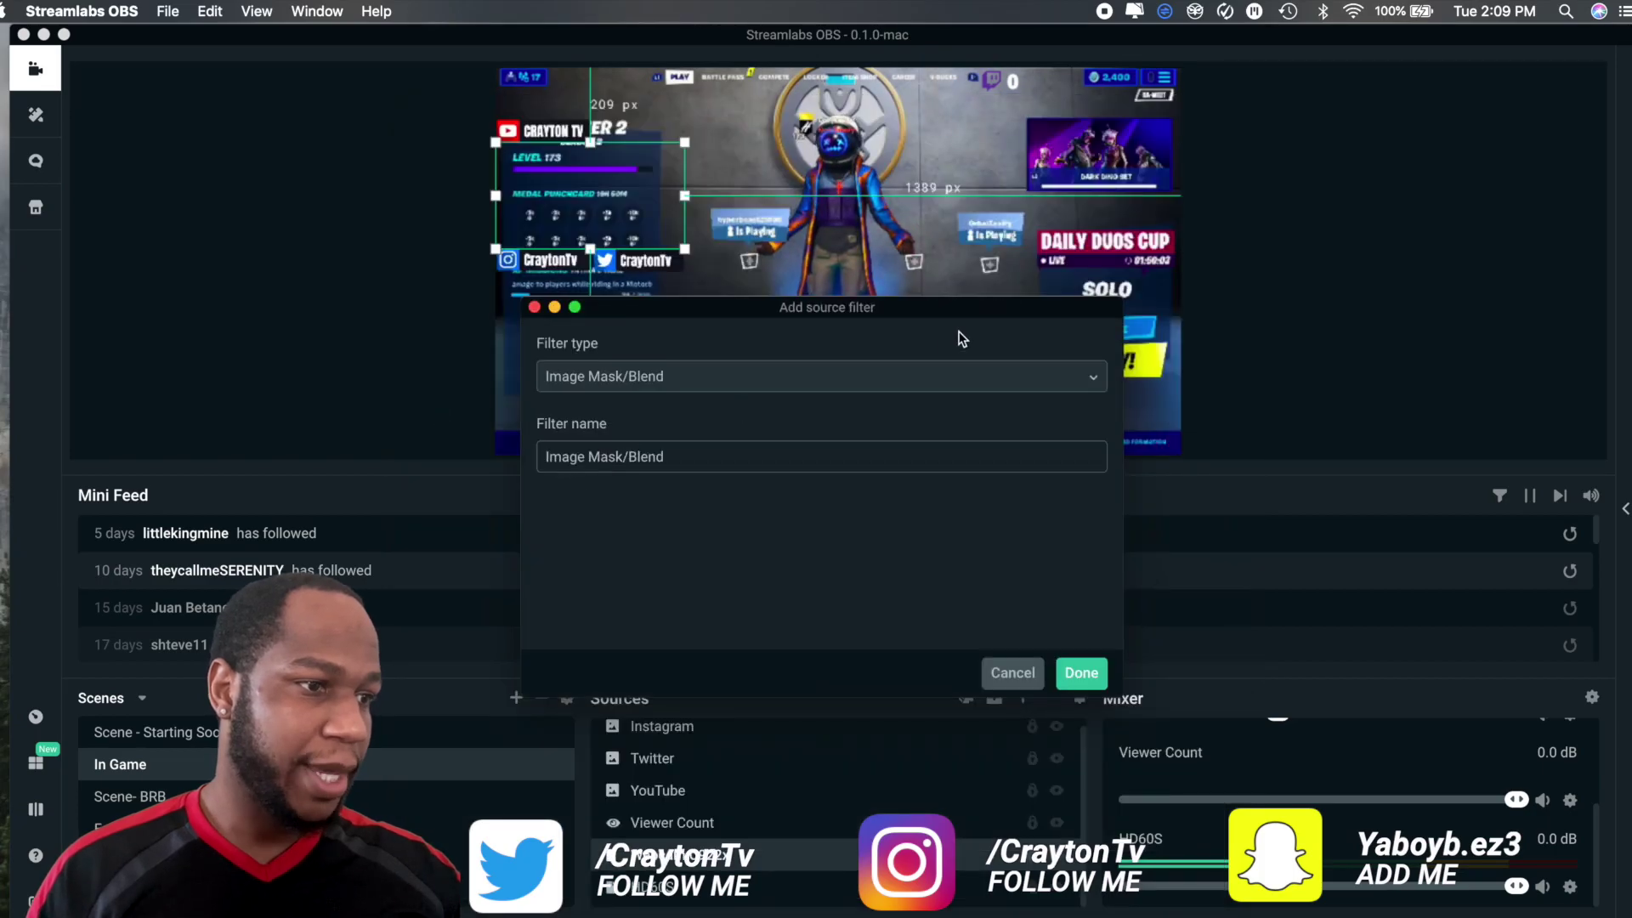
left_click(948, 376)
scroll(708, 595, "down", 2)
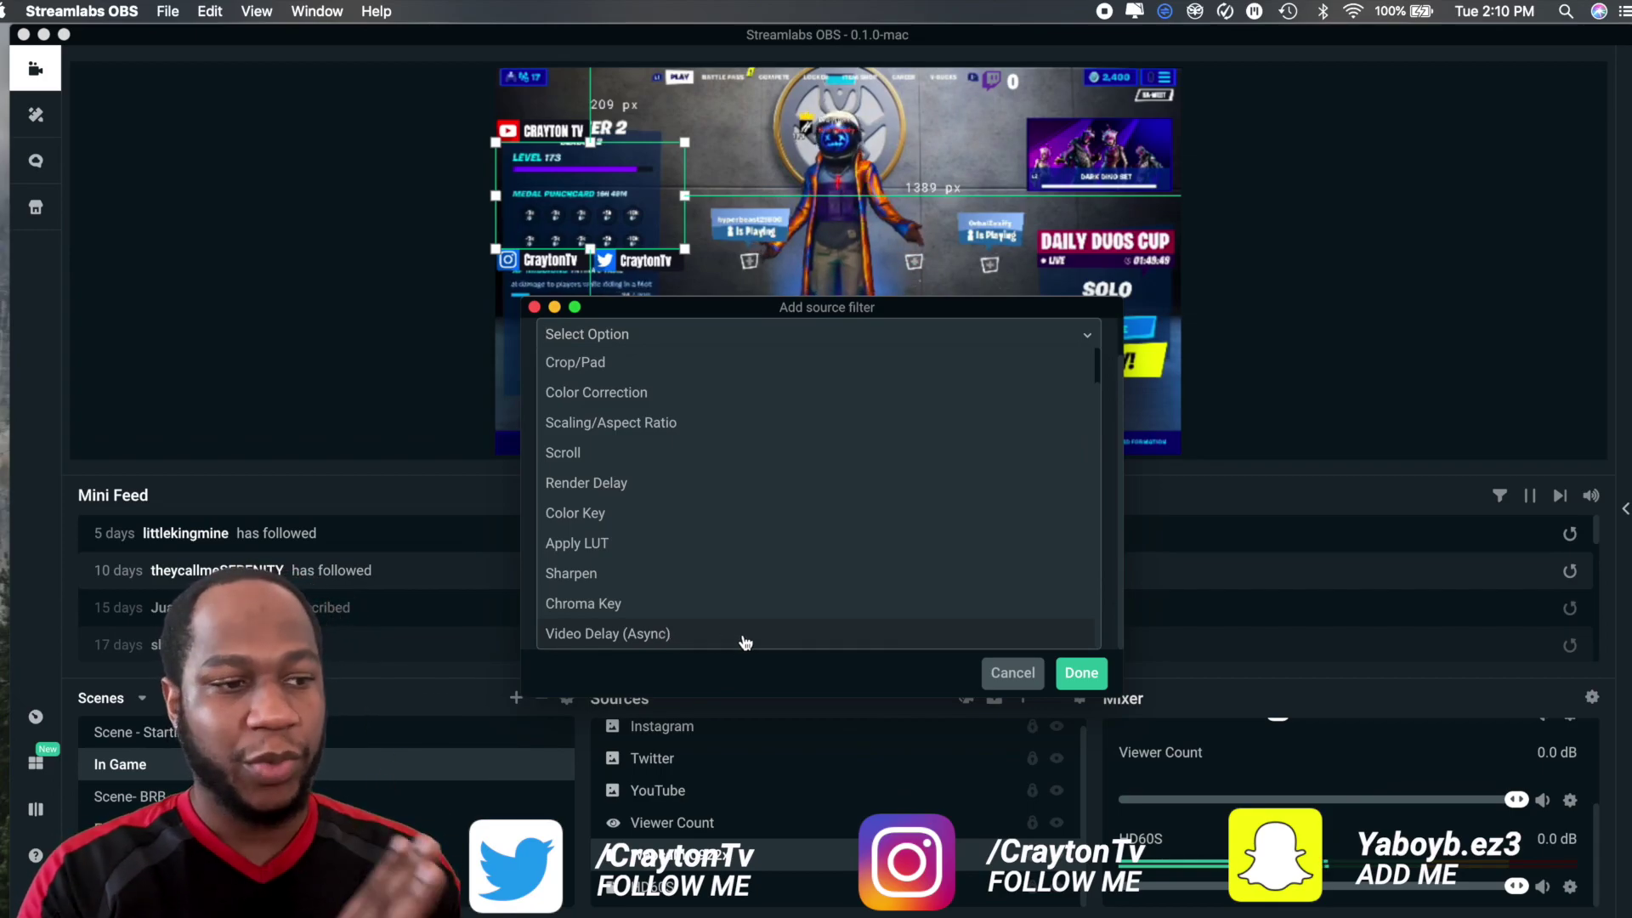
key("Up")
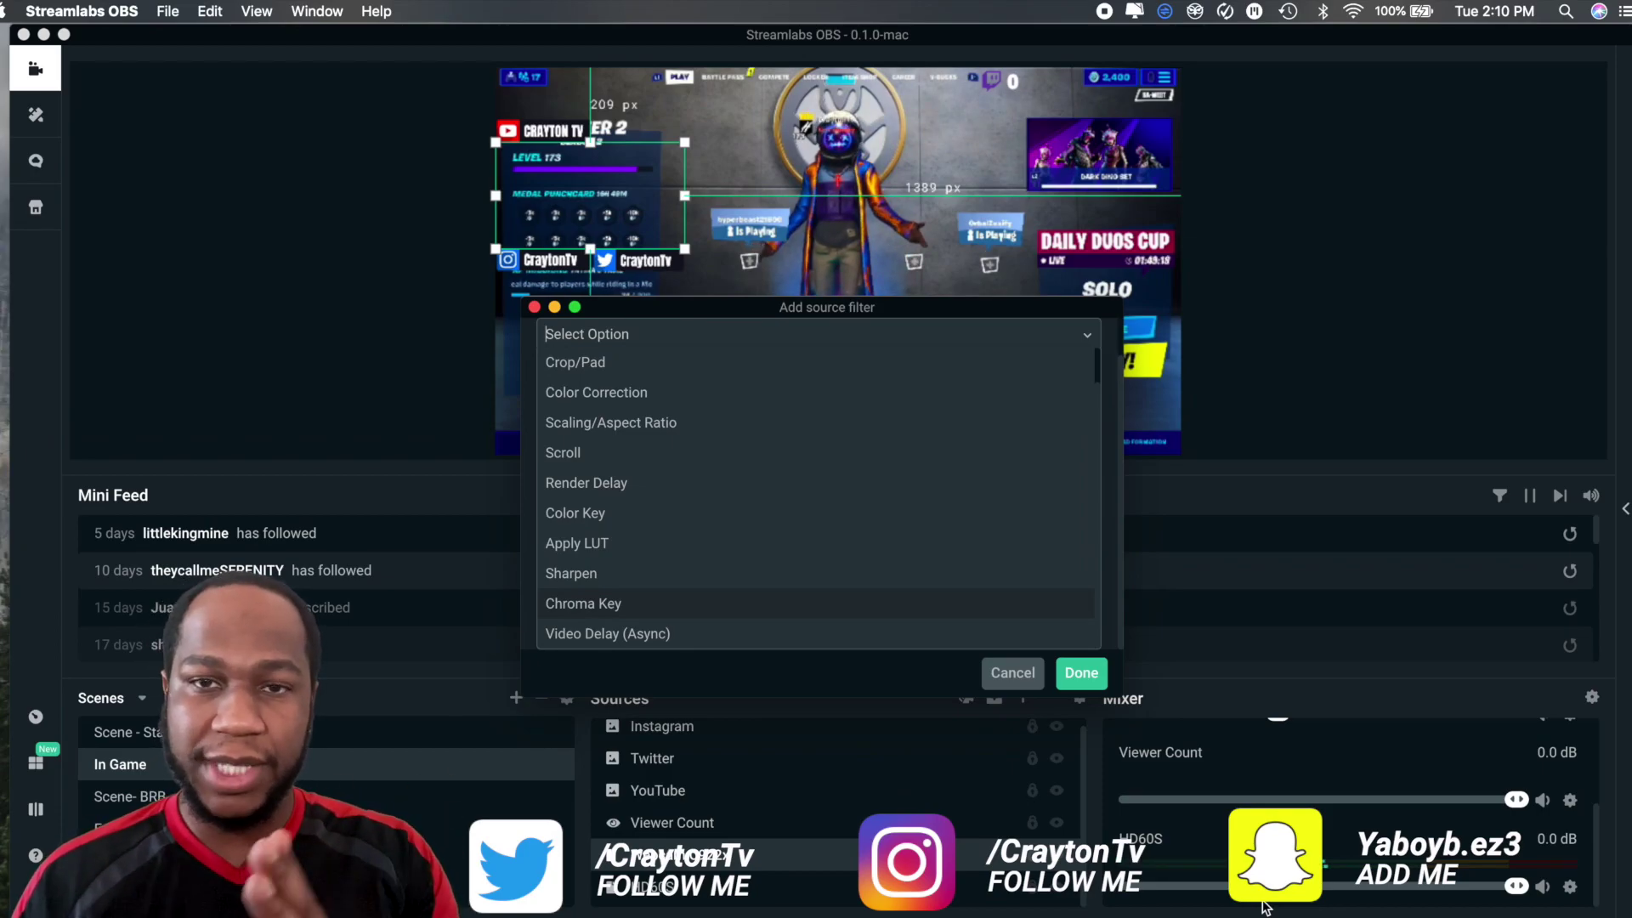
left_click(1081, 672)
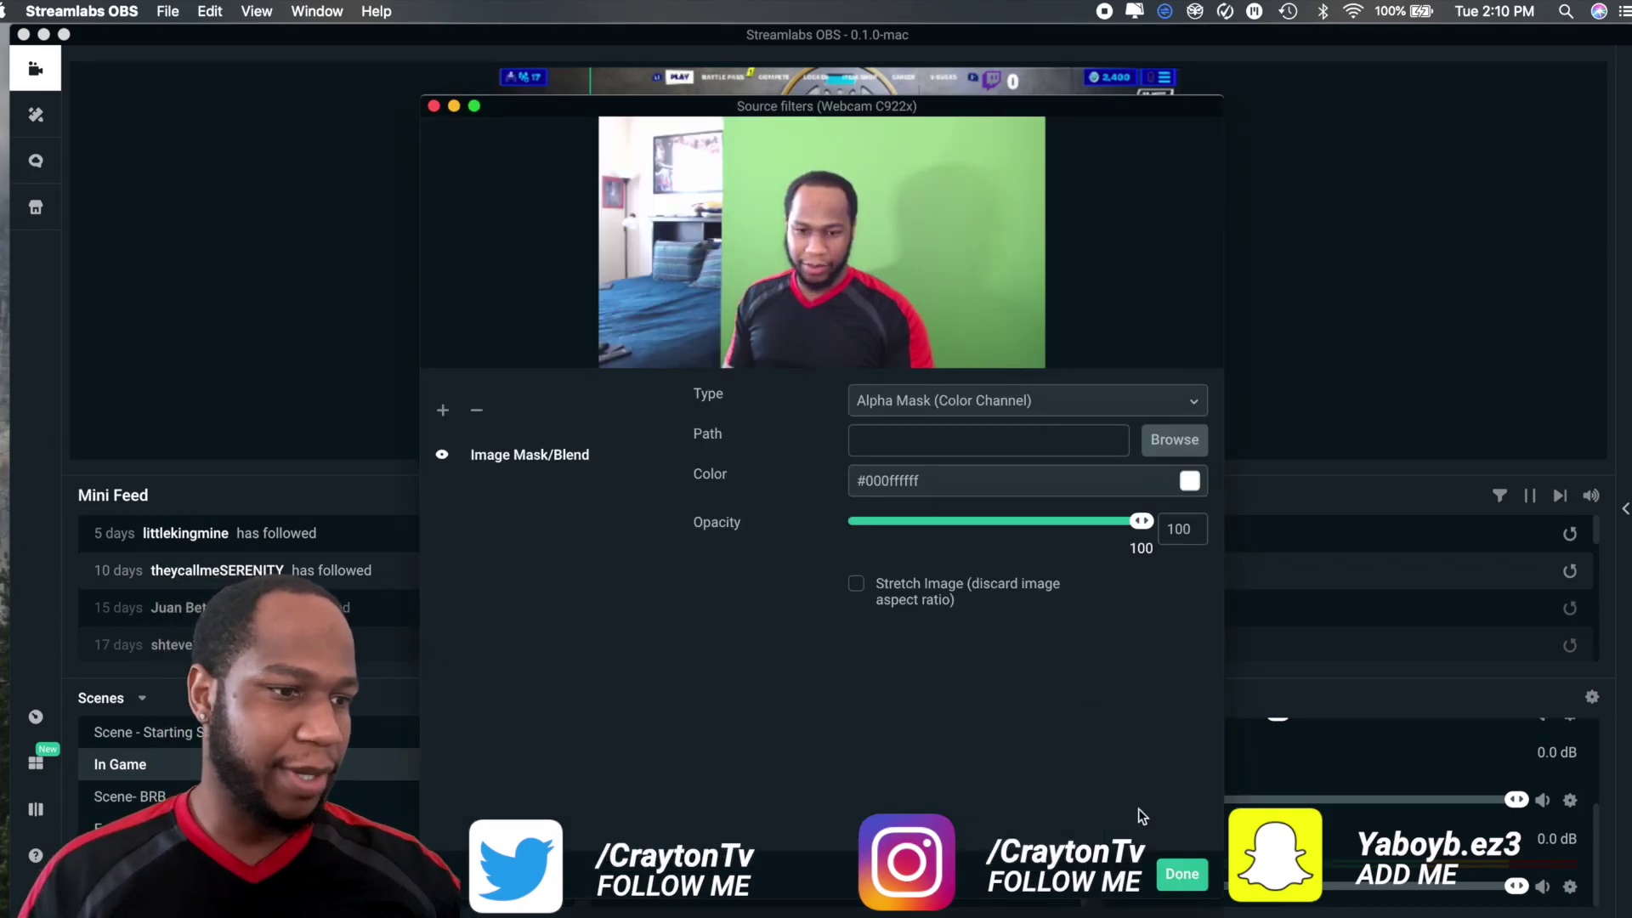
left_click(1176, 876)
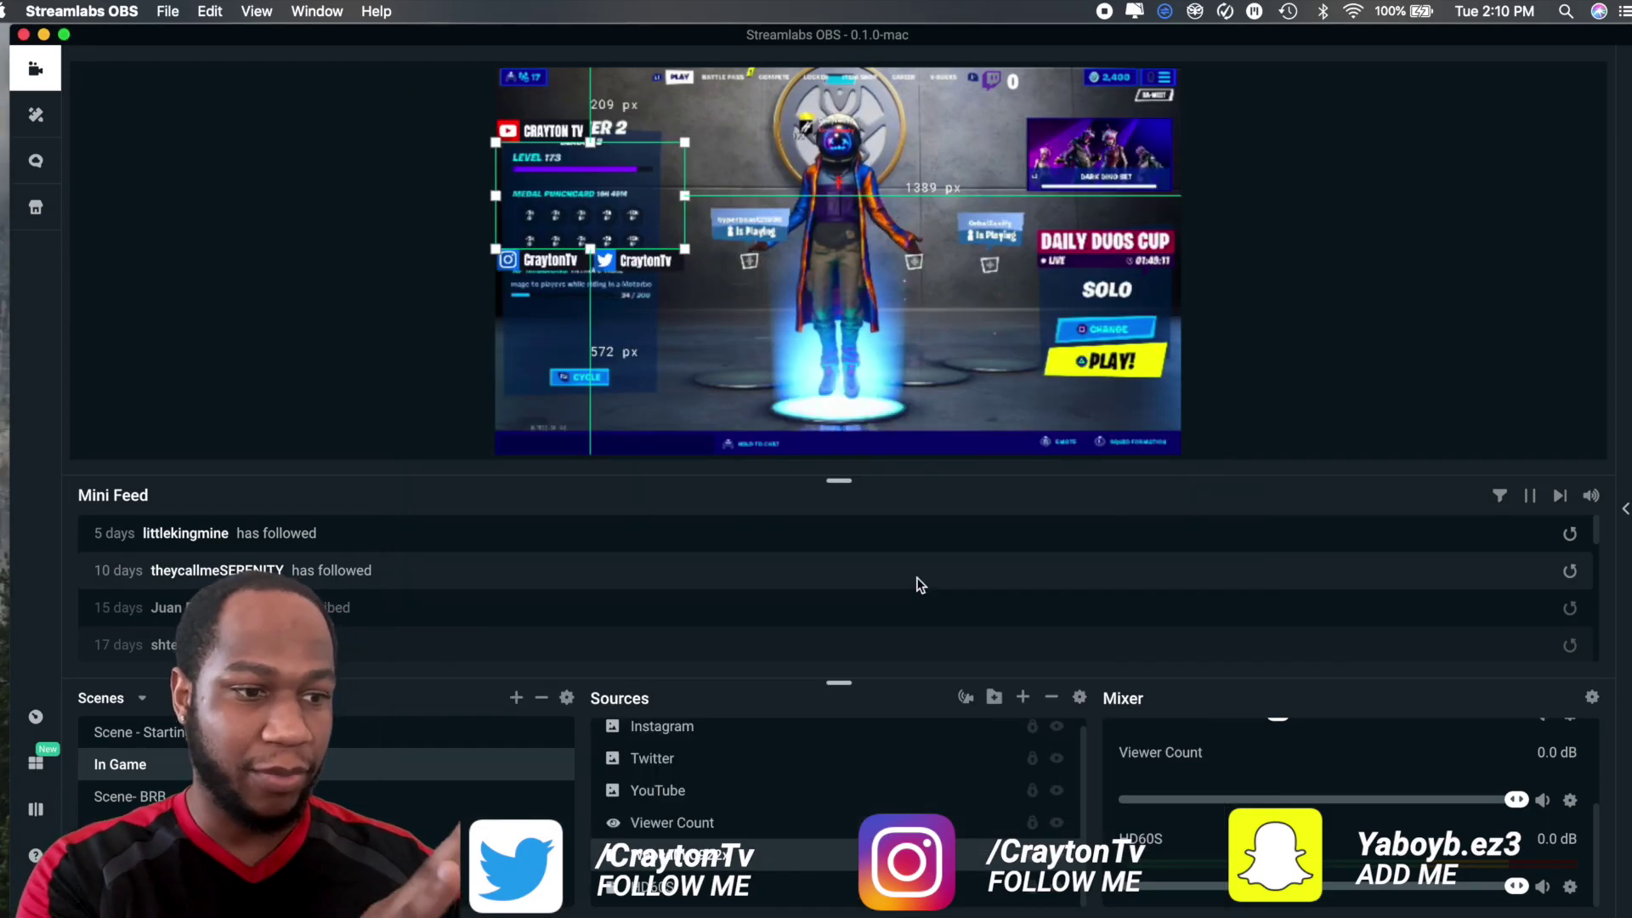